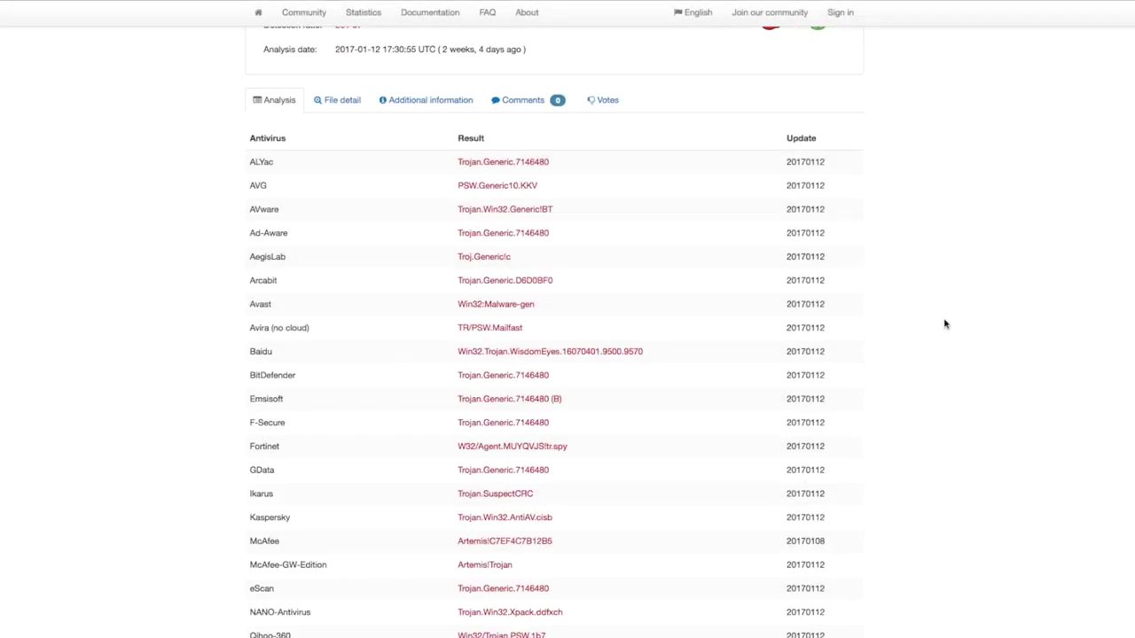
Scroll through all 57 antivirus verdicts for run.exe, then return to the top of the report
scroll(945, 324, down, 2)
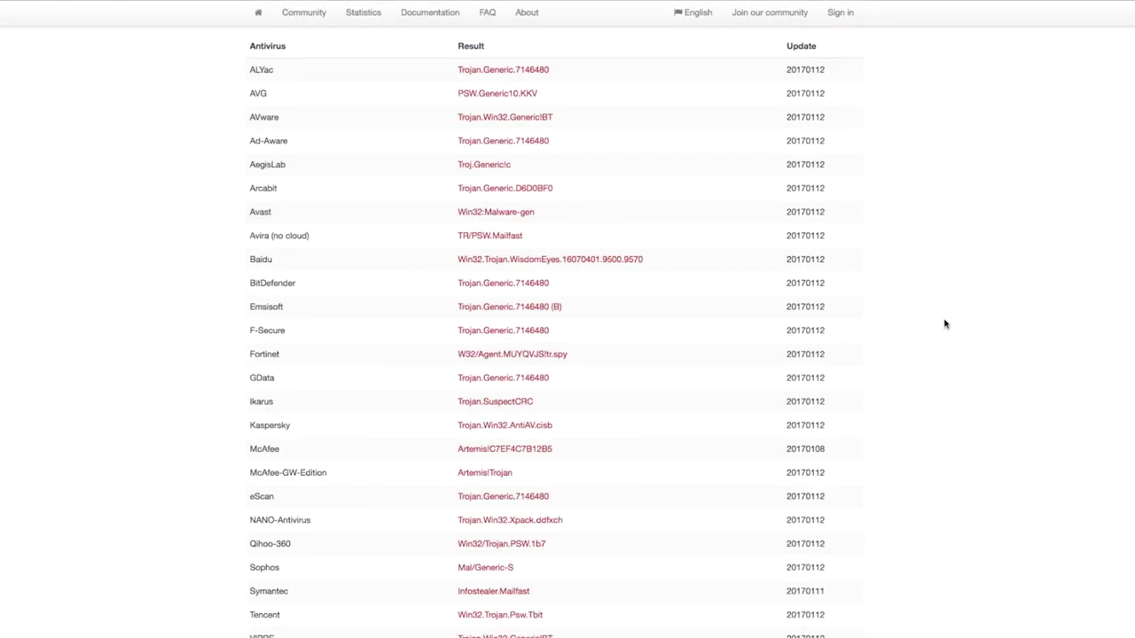
scroll(945, 324, down, 3)
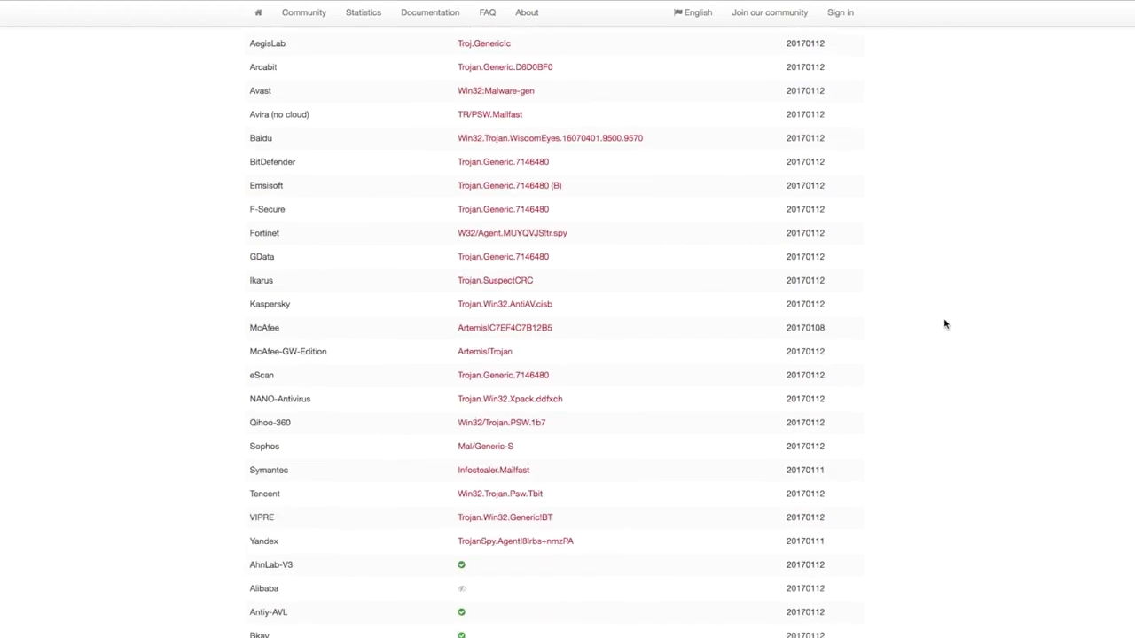
scroll(946, 323, down, 3)
scroll(945, 324, down, 3)
scroll(945, 324, down, 3)
scroll(946, 323, down, 3)
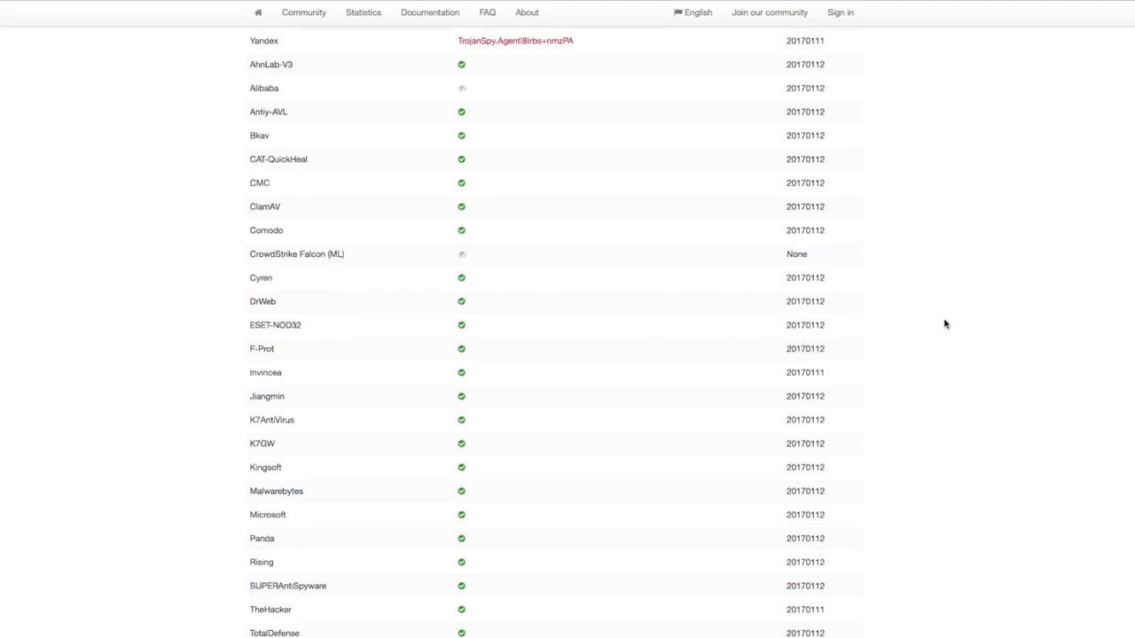
scroll(946, 323, down, 3)
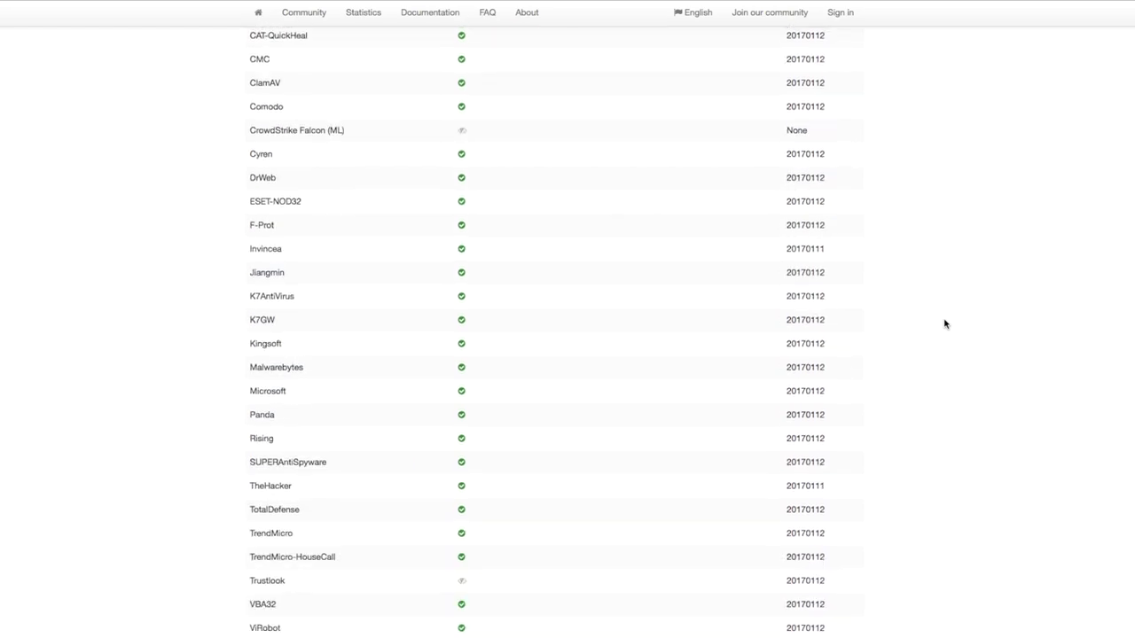
scroll(945, 324, down, 3)
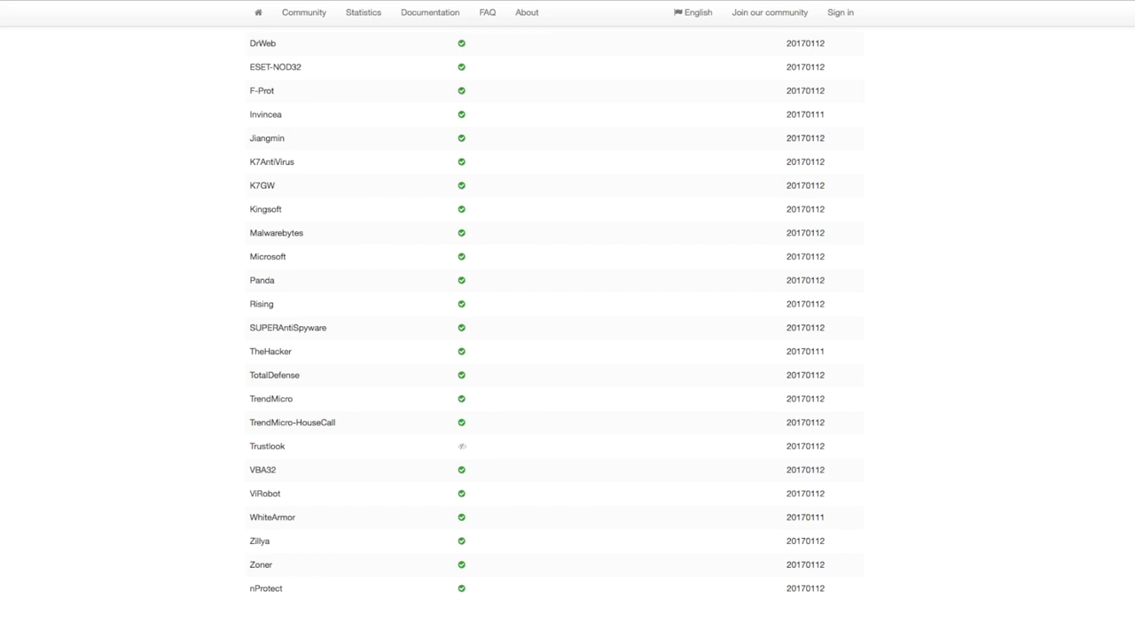
scroll(567, 323, up, 13)
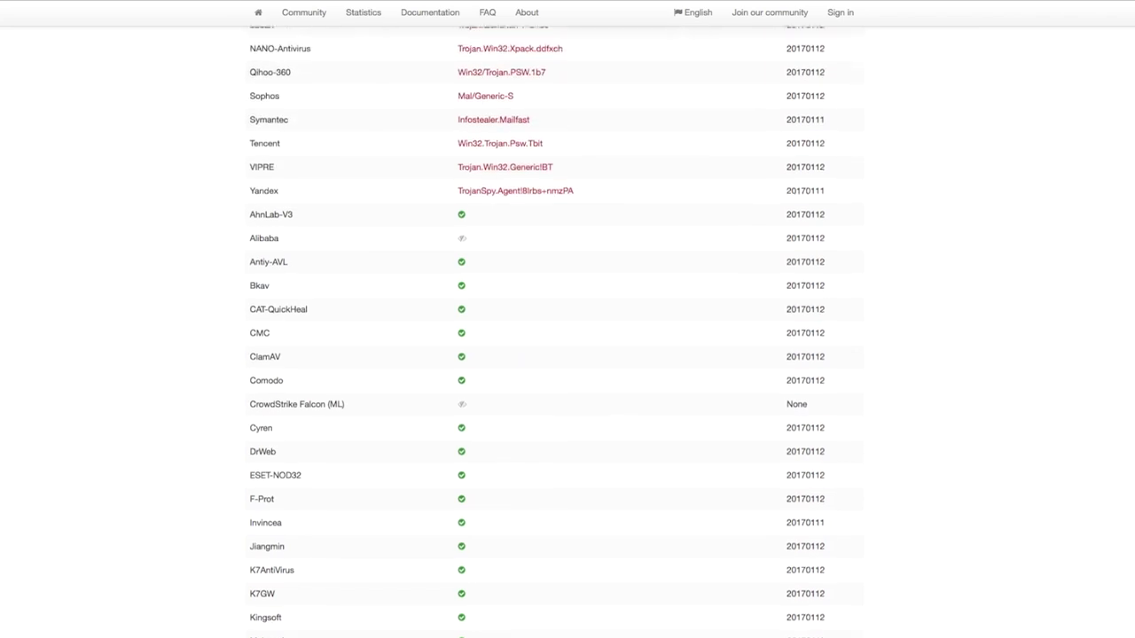
scroll(568, 323, up, 8)
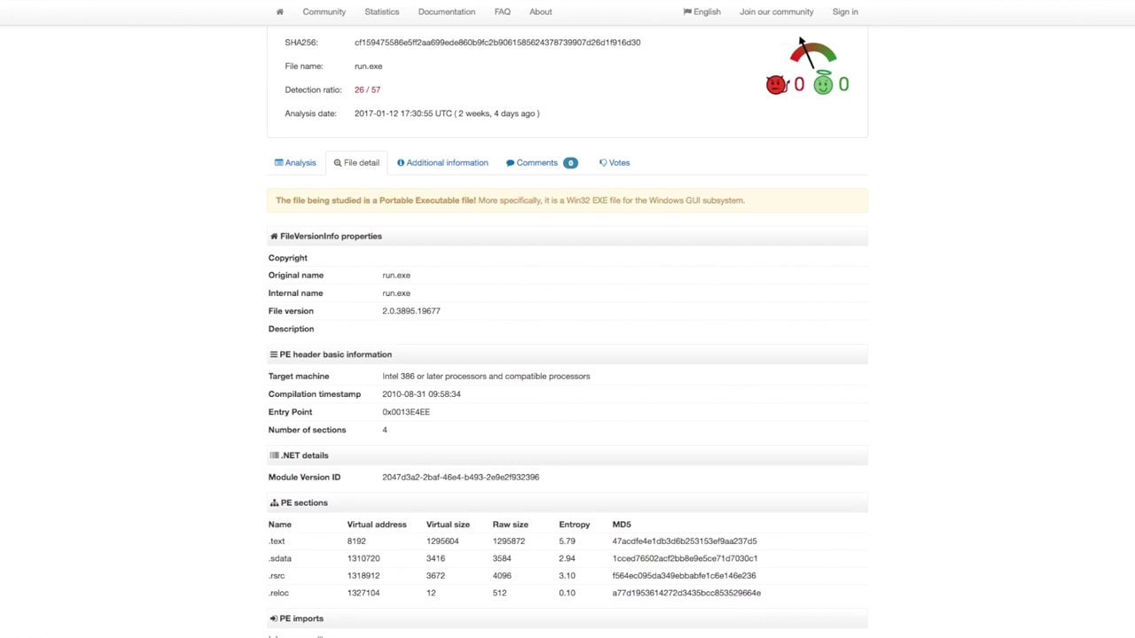
Show run.exe's additional information and highlight its first and last submission dates
scroll(801, 39, down, 2)
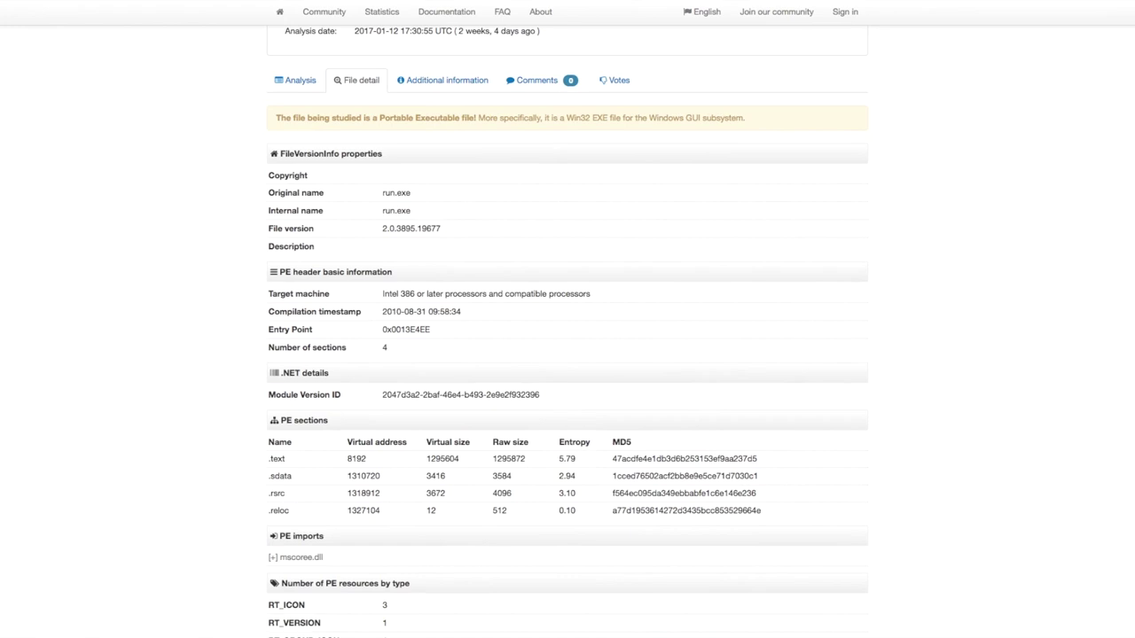
scroll(568, 332, down, 1)
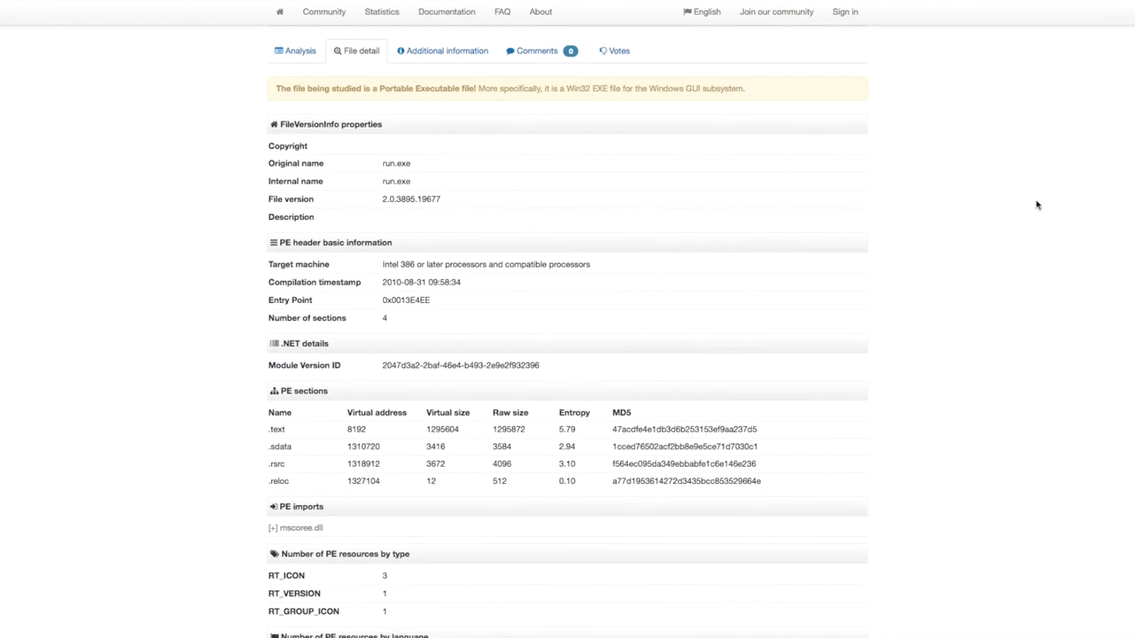
click(456, 53)
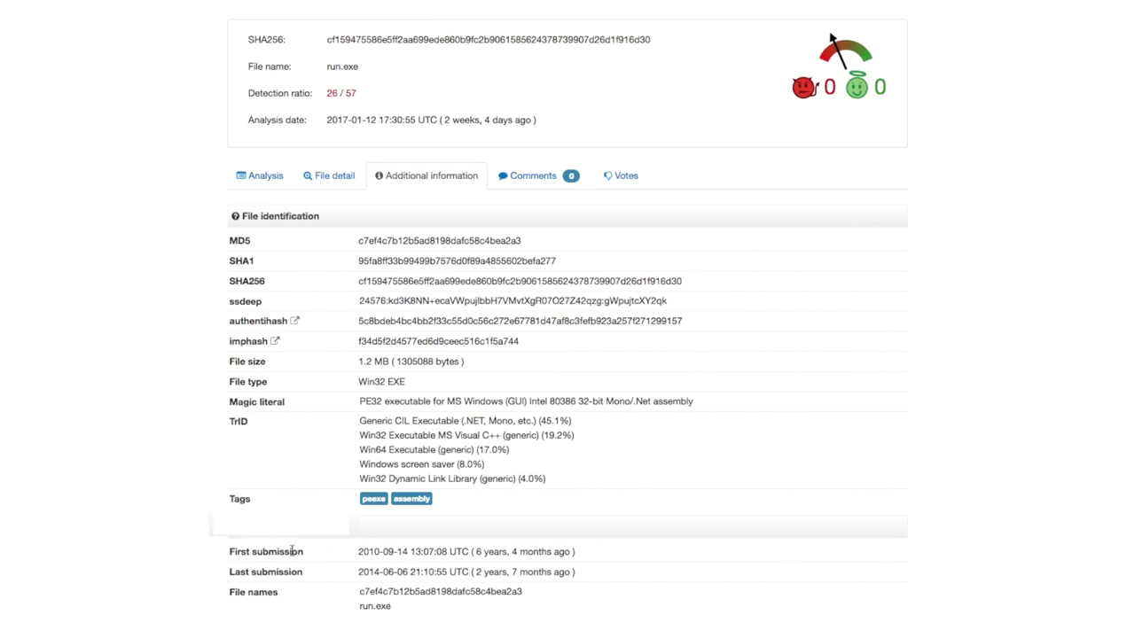
drag(228, 553, 592, 571)
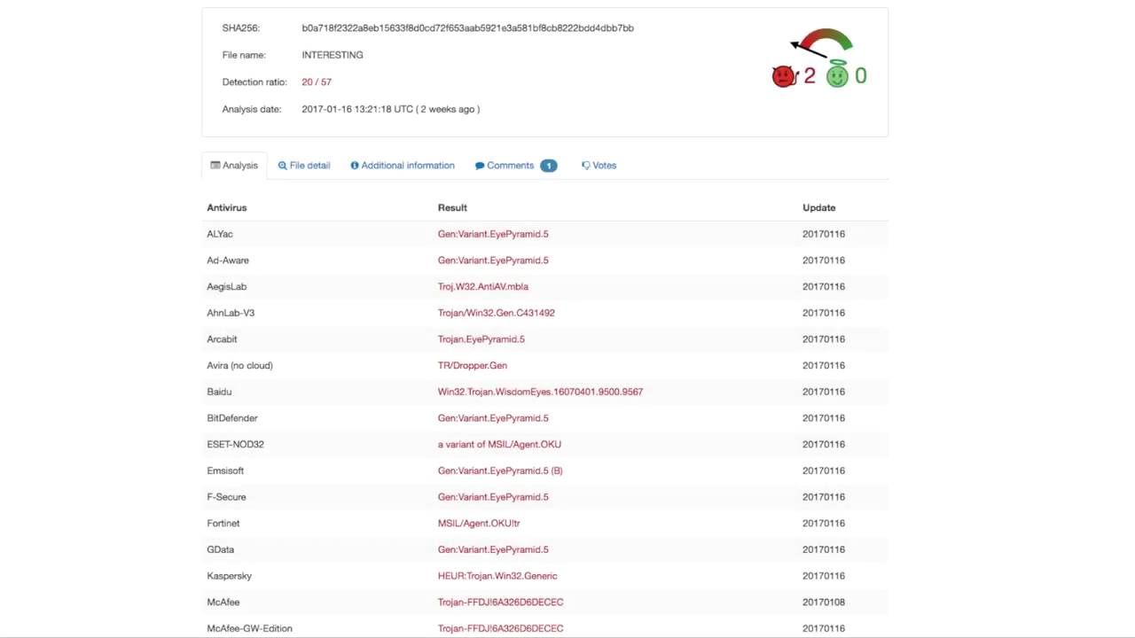
Scroll through INTERESTING's 20/57 antivirus verdicts, then show its File detail tab
scroll(544, 355, down, 5)
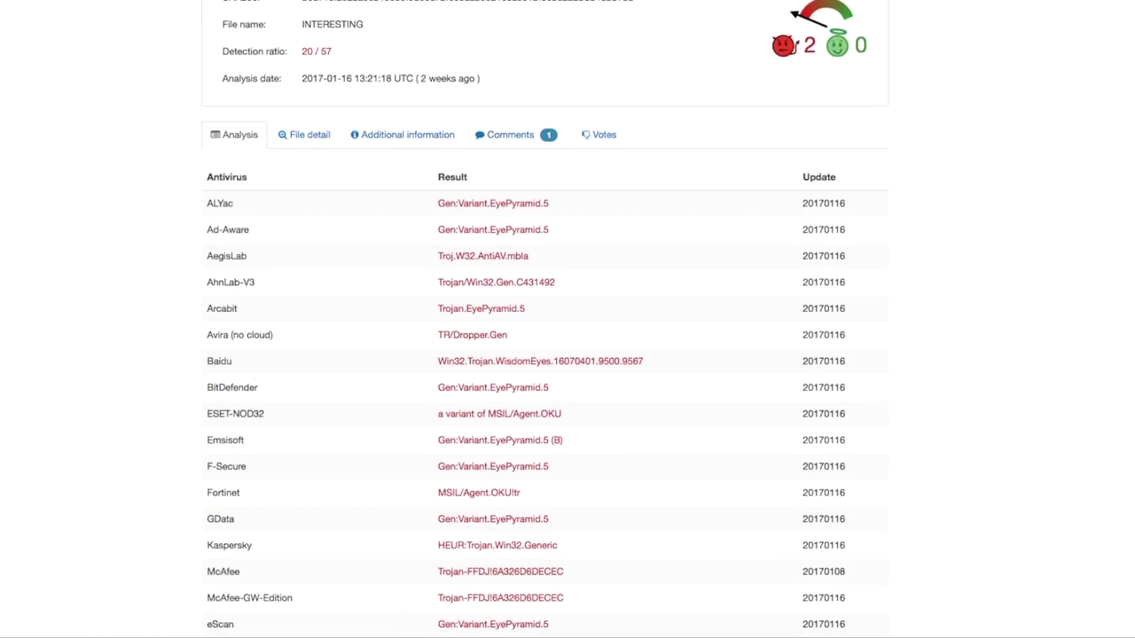
scroll(544, 320, down, 4)
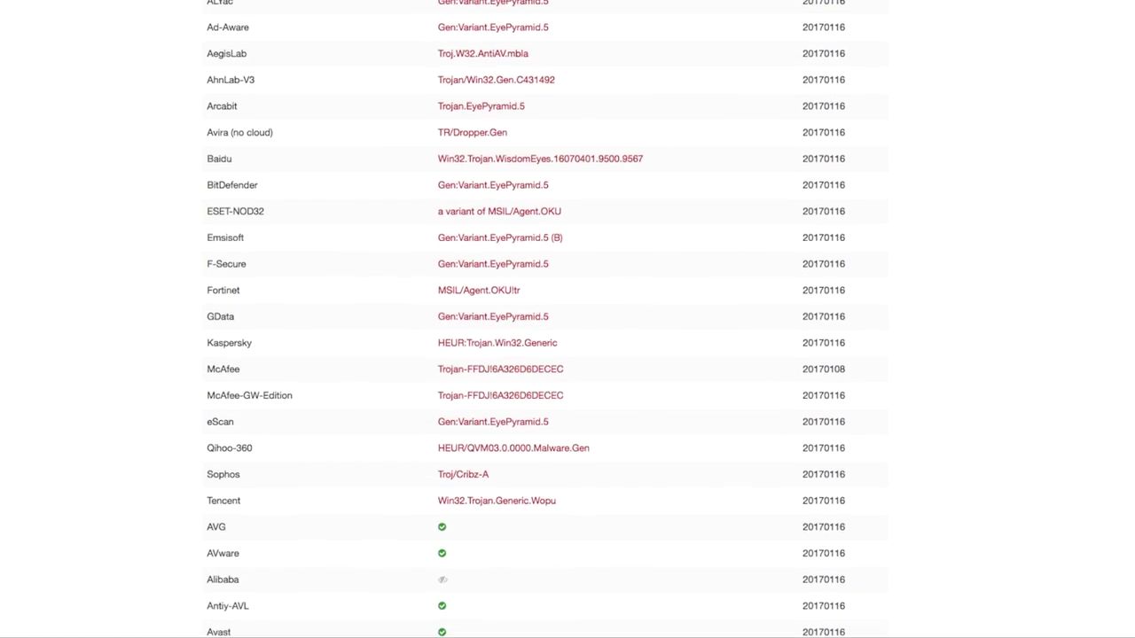
scroll(544, 319, down, 4)
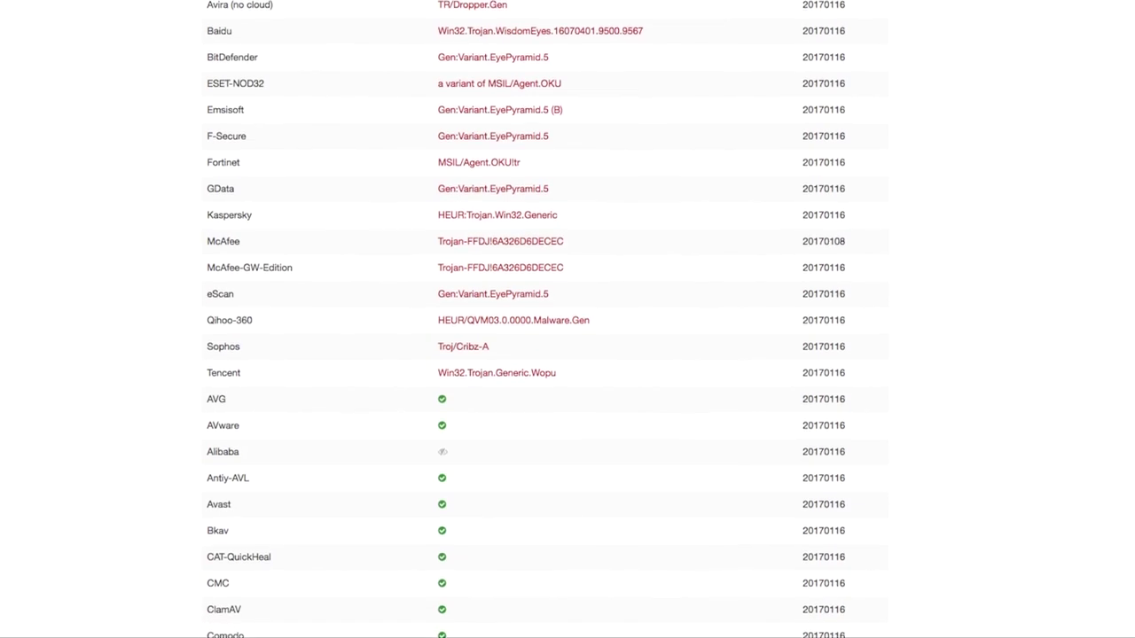
scroll(544, 319, down, 6)
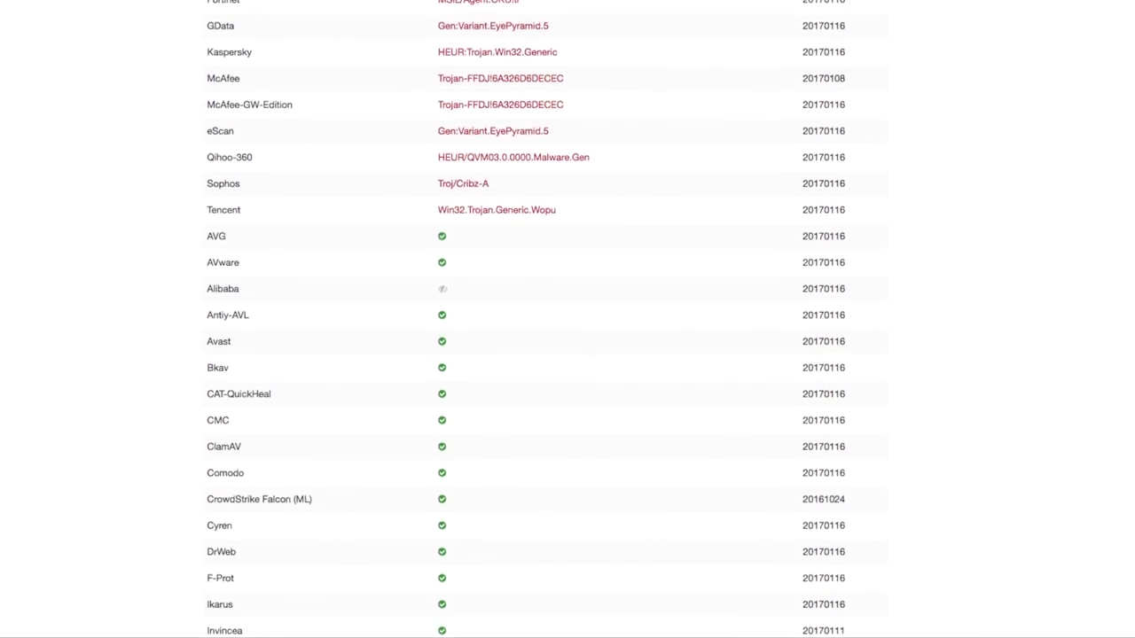
scroll(568, 319, down, 4)
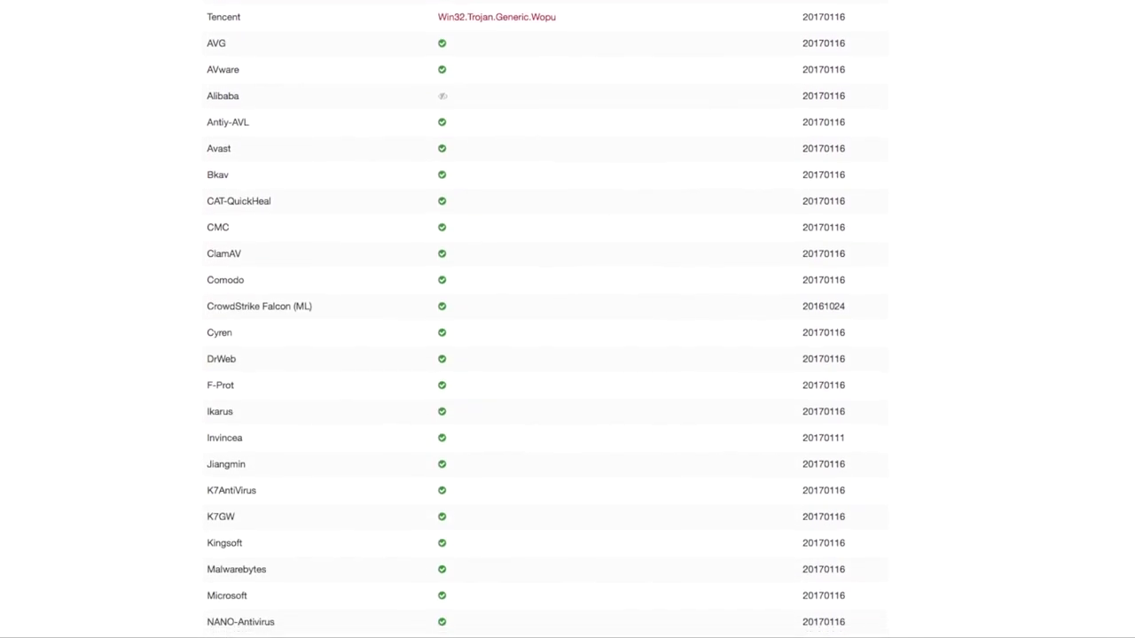
scroll(567, 319, down, 4)
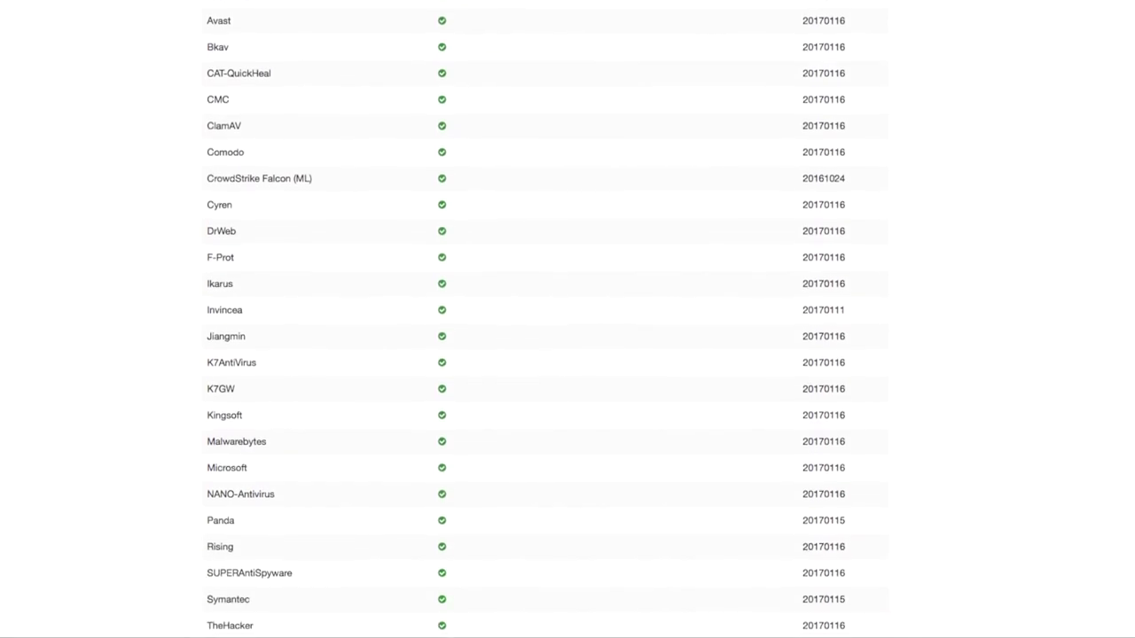
scroll(568, 319, down, 5)
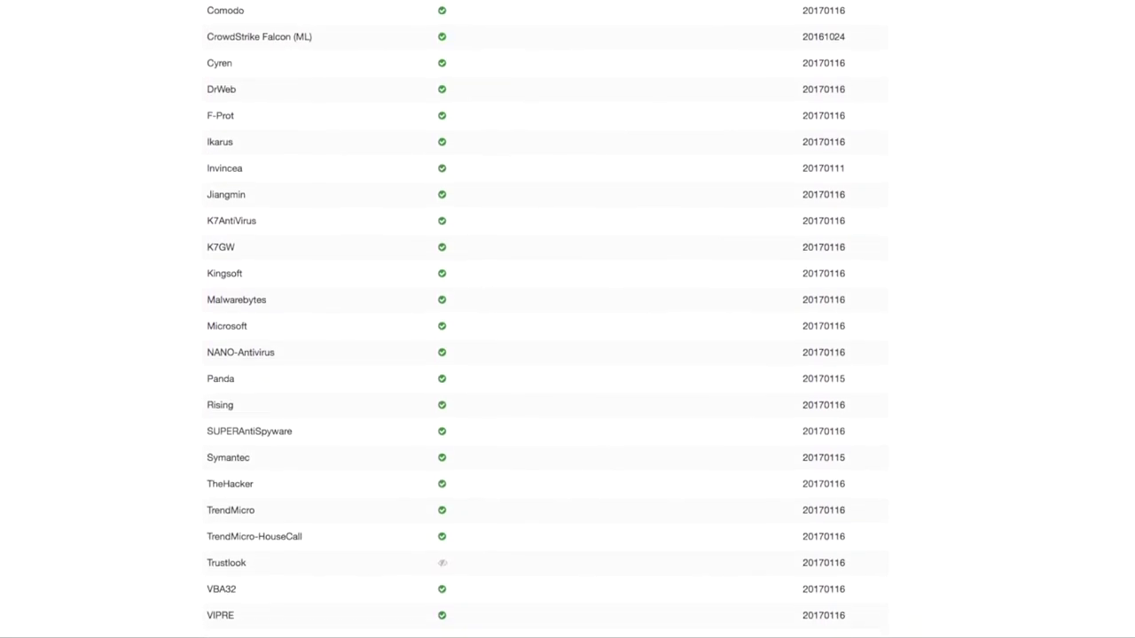
scroll(568, 320, down, 2)
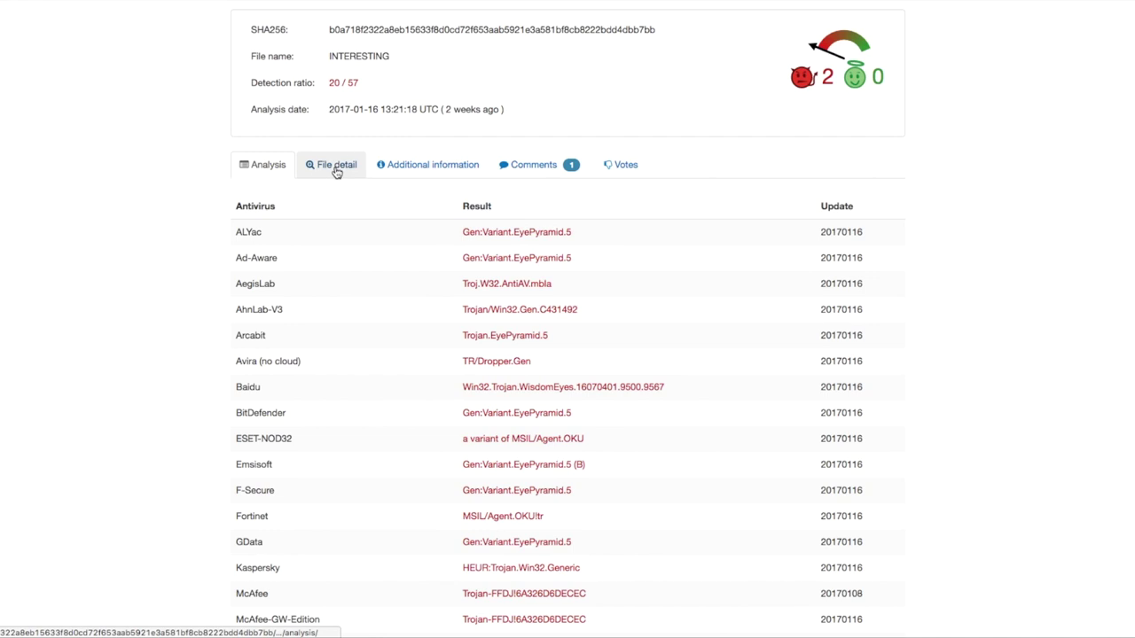
click(334, 168)
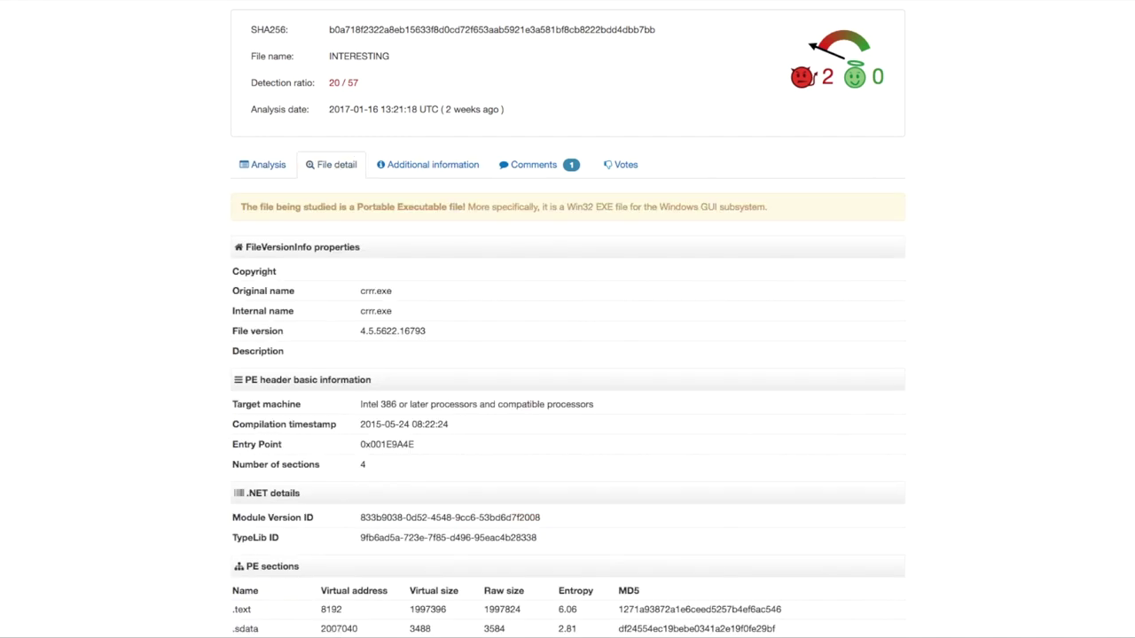
Show INTERESTING's additional information and highlight its 2017-01-16 first and last submission dates
scroll(568, 319, down, 5)
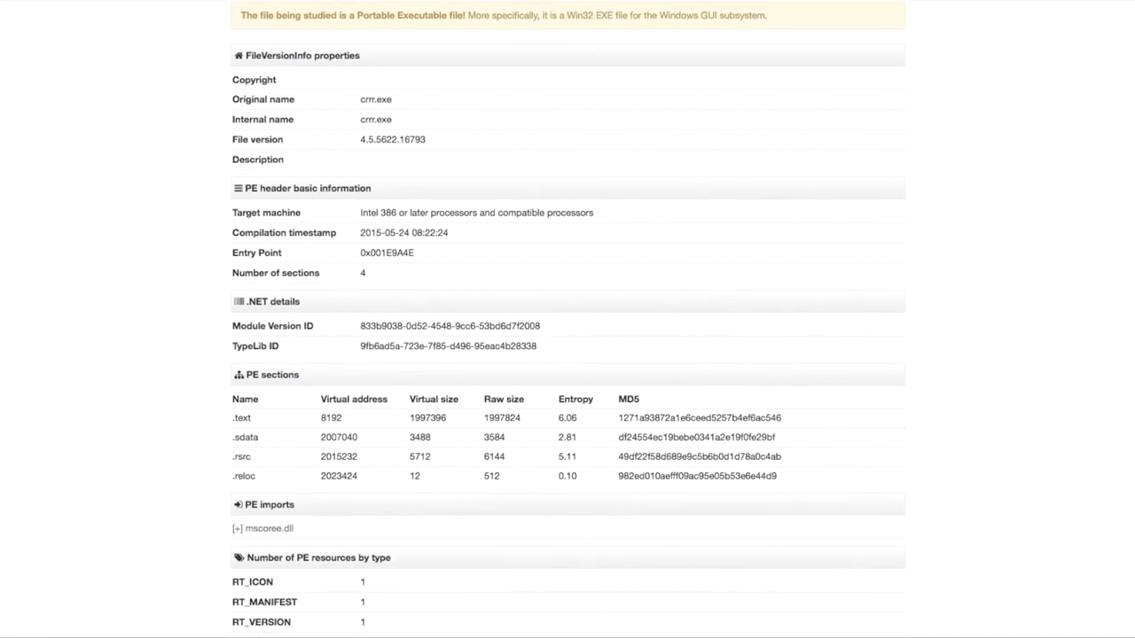
scroll(567, 319, down, 1)
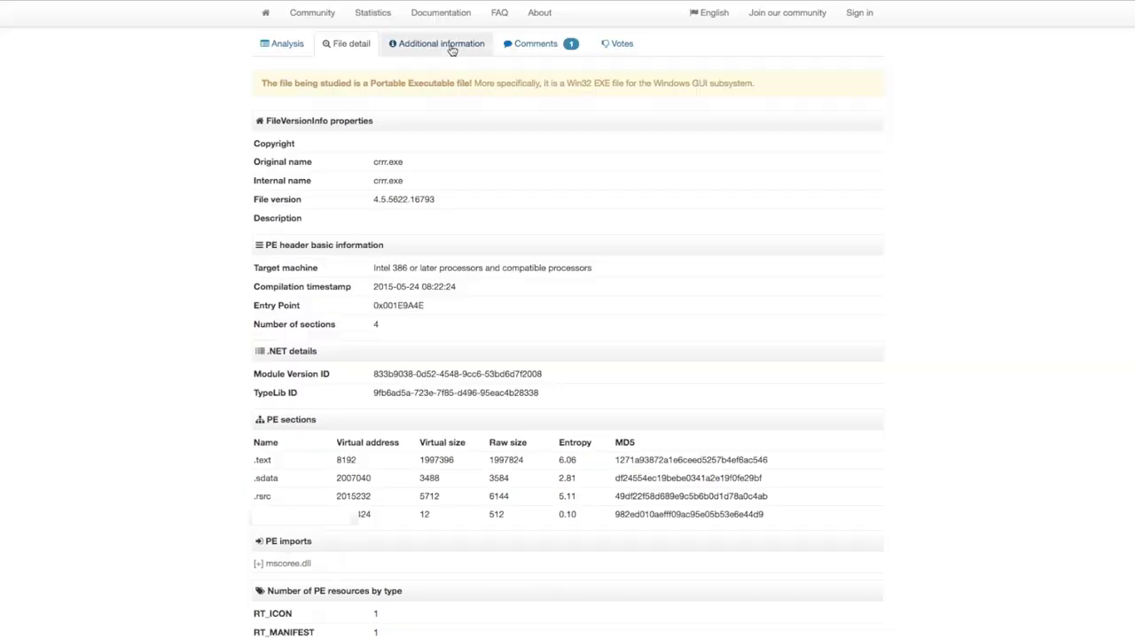
click(452, 44)
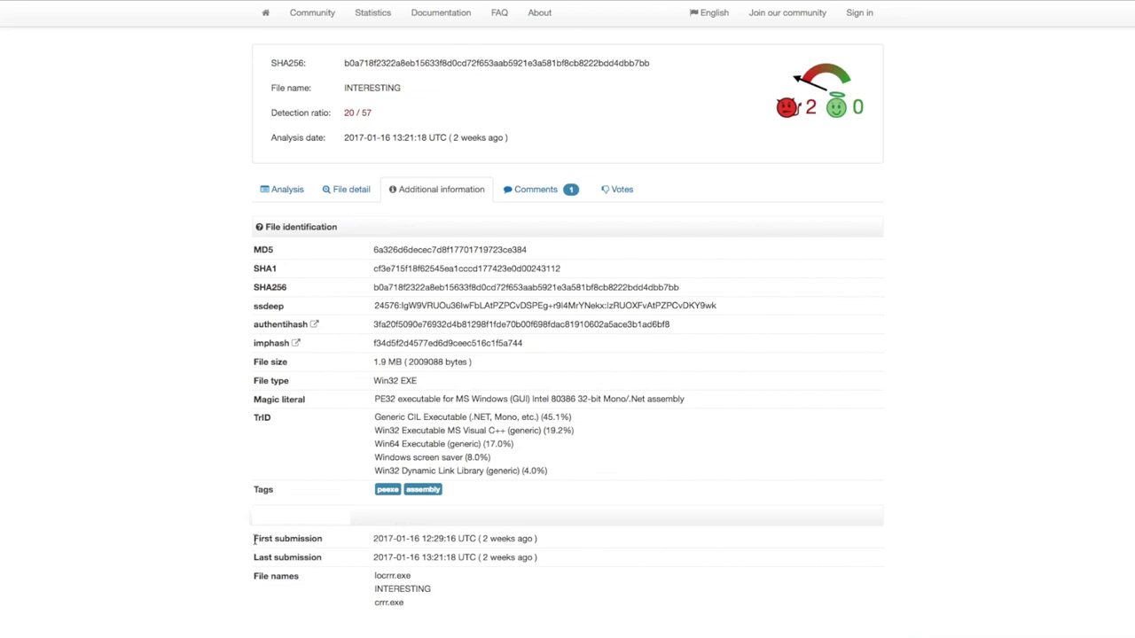
drag(255, 538, 544, 561)
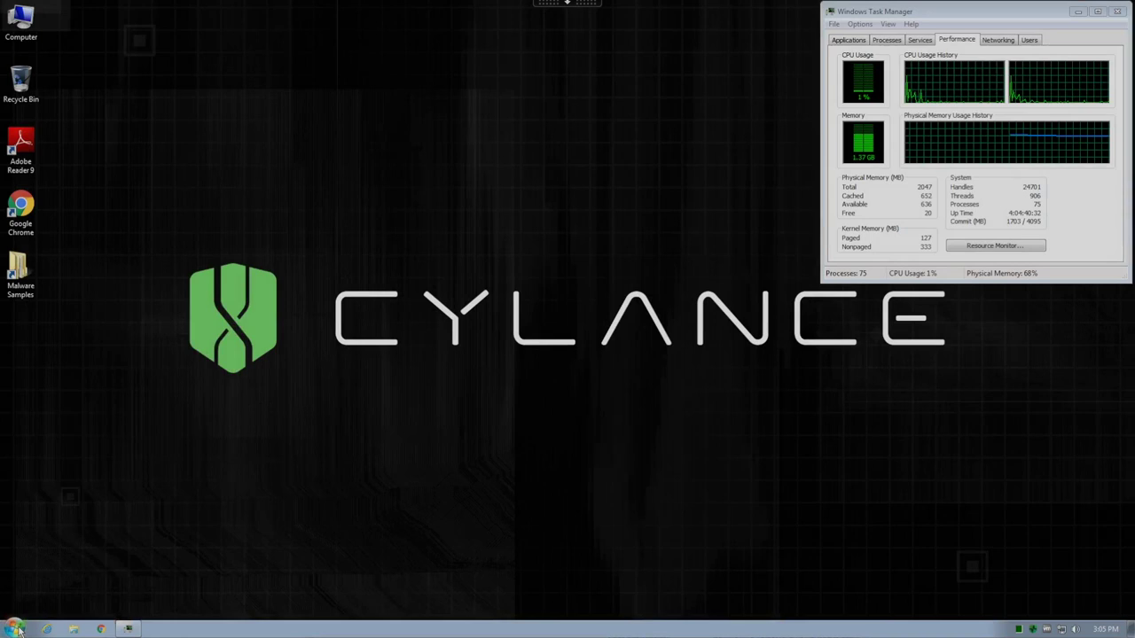
Launch an administrator Command Prompt, ping 8.8.8.8 for four replies, then exit it
click(18, 629)
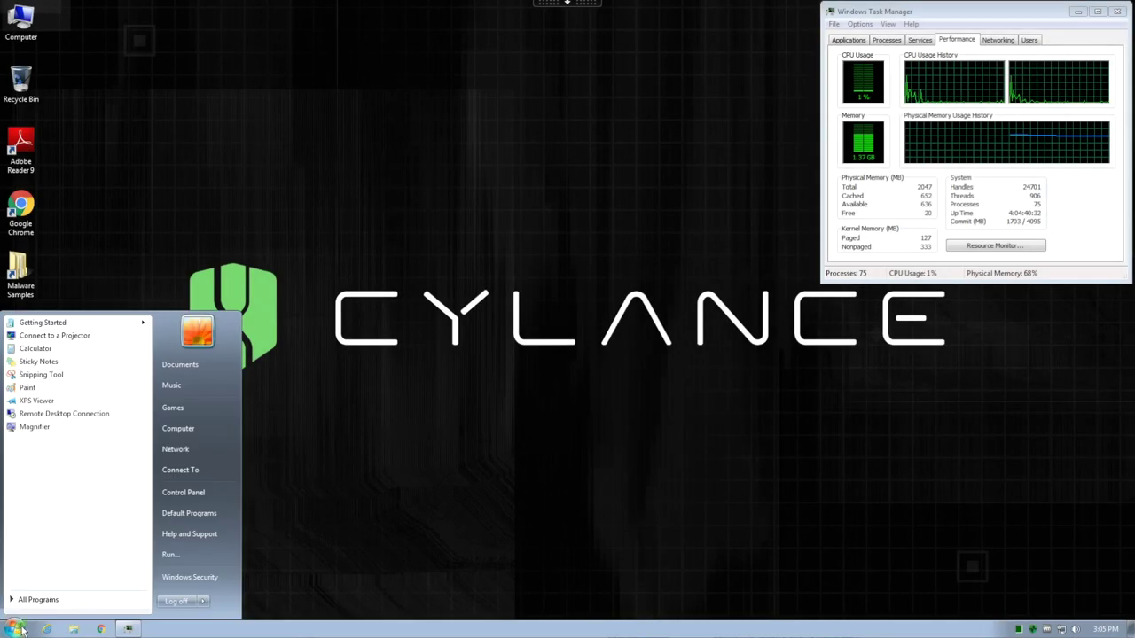
click(166, 557)
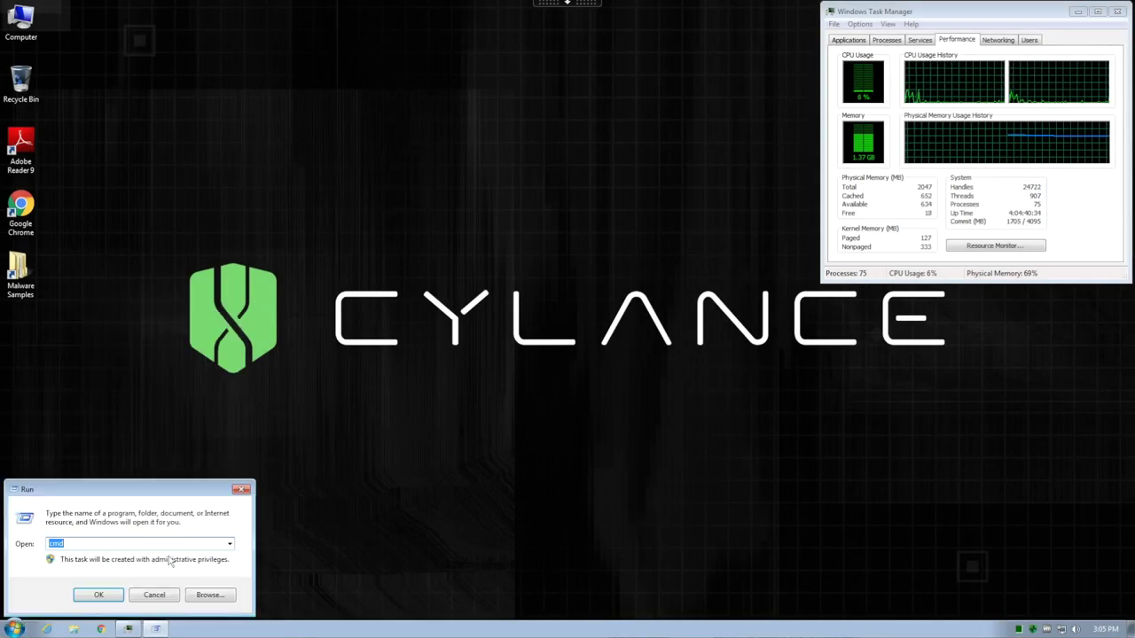
key(Return)
text(ping)
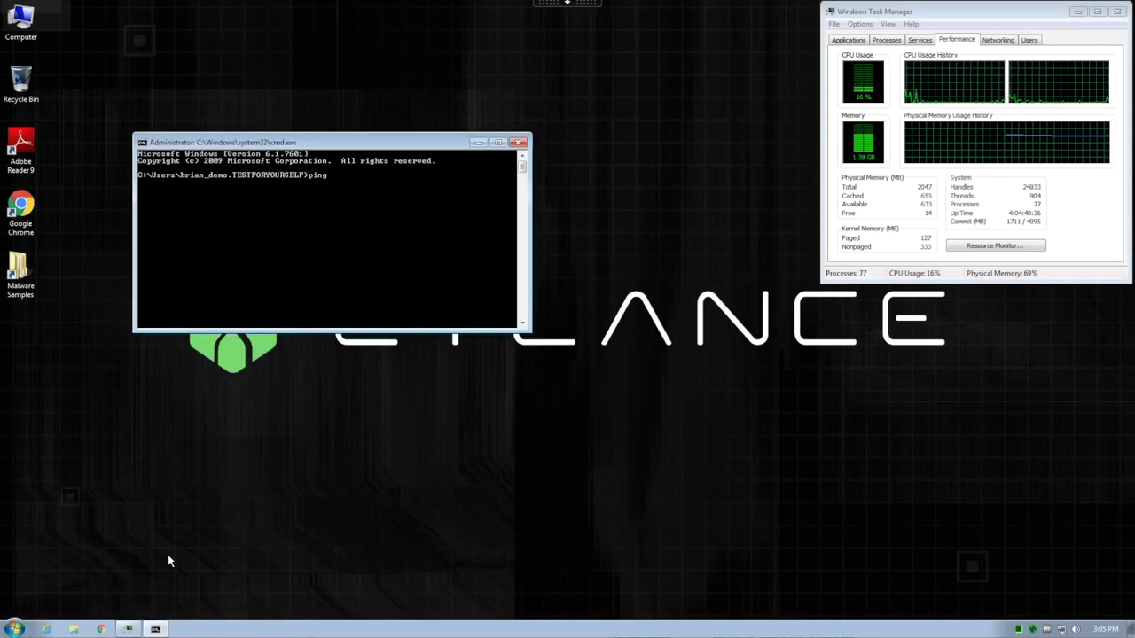
text( 8.8.8.8)
key(Return)
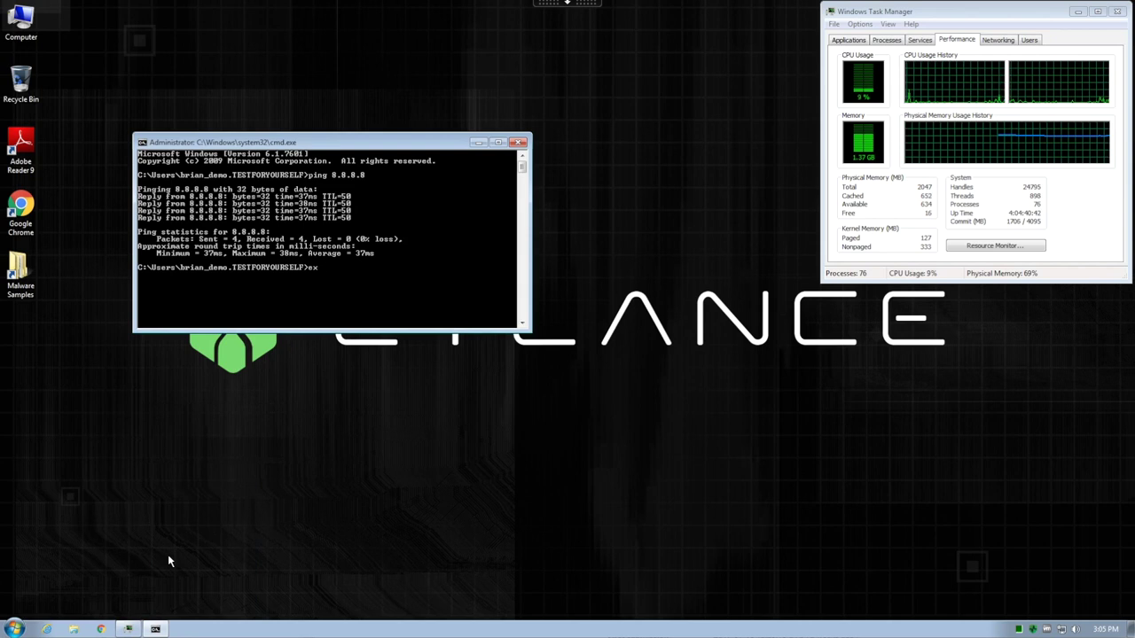
text(exit)
key(Return)
Copy the EyePyramid folder from the Malware Samples share onto the desktop
double_click(26, 276)
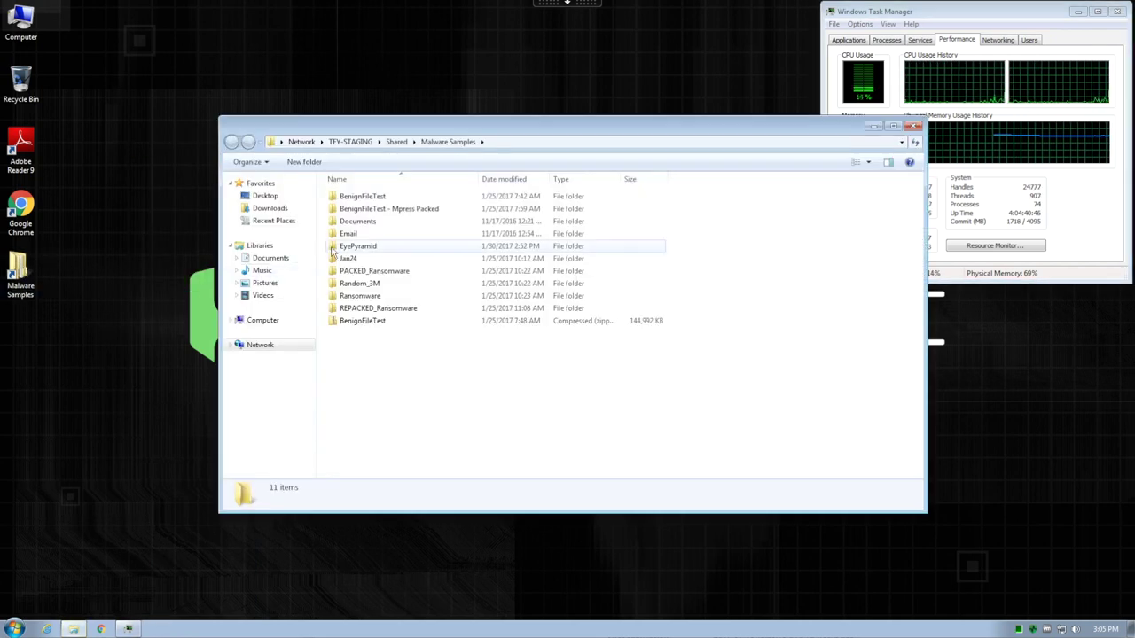
drag(355, 246, 166, 180)
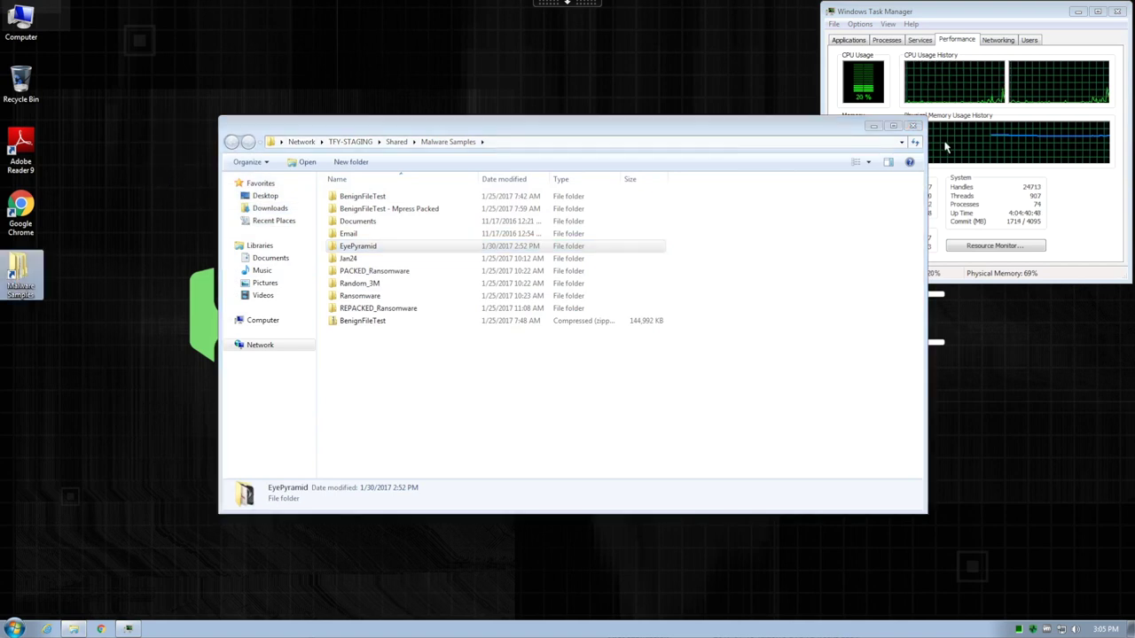
click(913, 125)
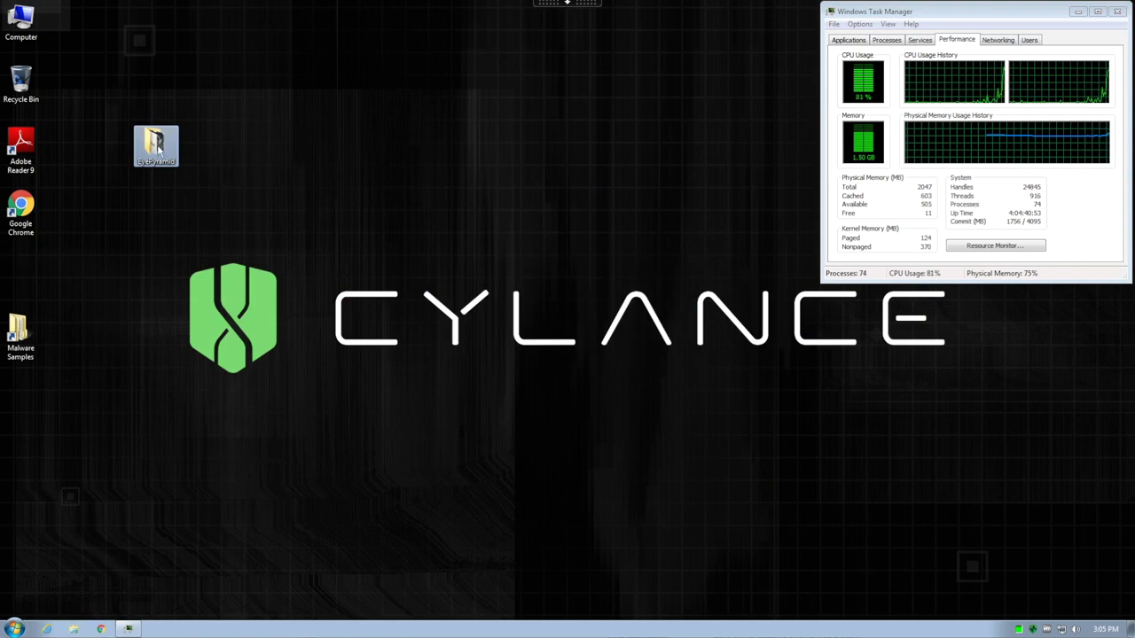
Open the desktop EyePyramid folder, widen its Name column, and view Cylance Protect's About details
double_click(156, 145)
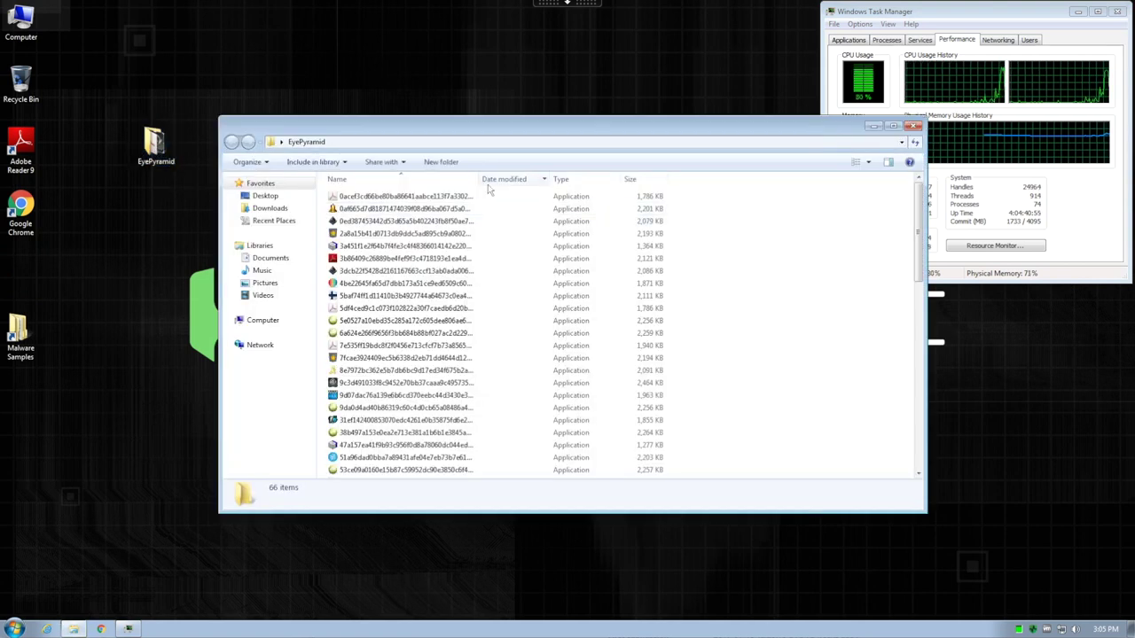
drag(480, 179, 635, 192)
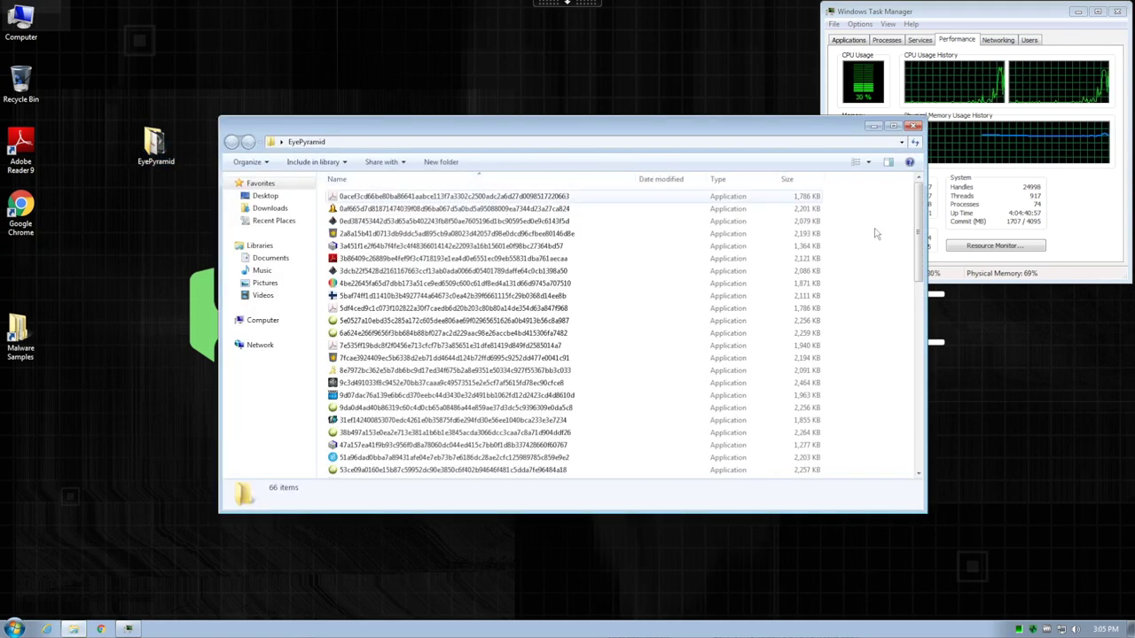
drag(918, 226, 911, 418)
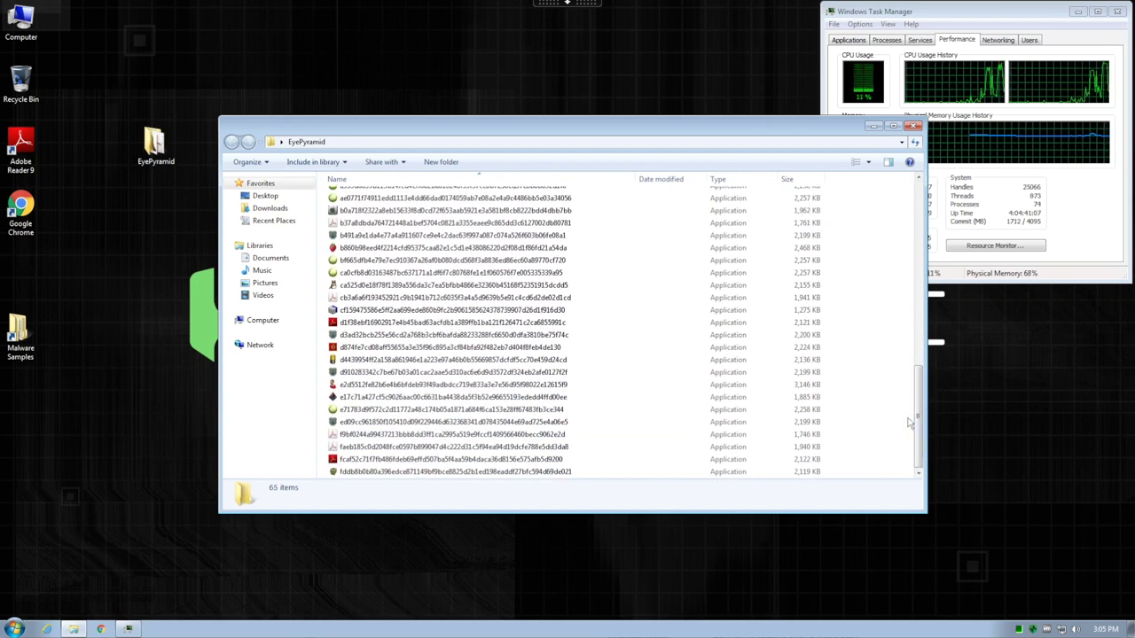
drag(911, 423, 921, 200)
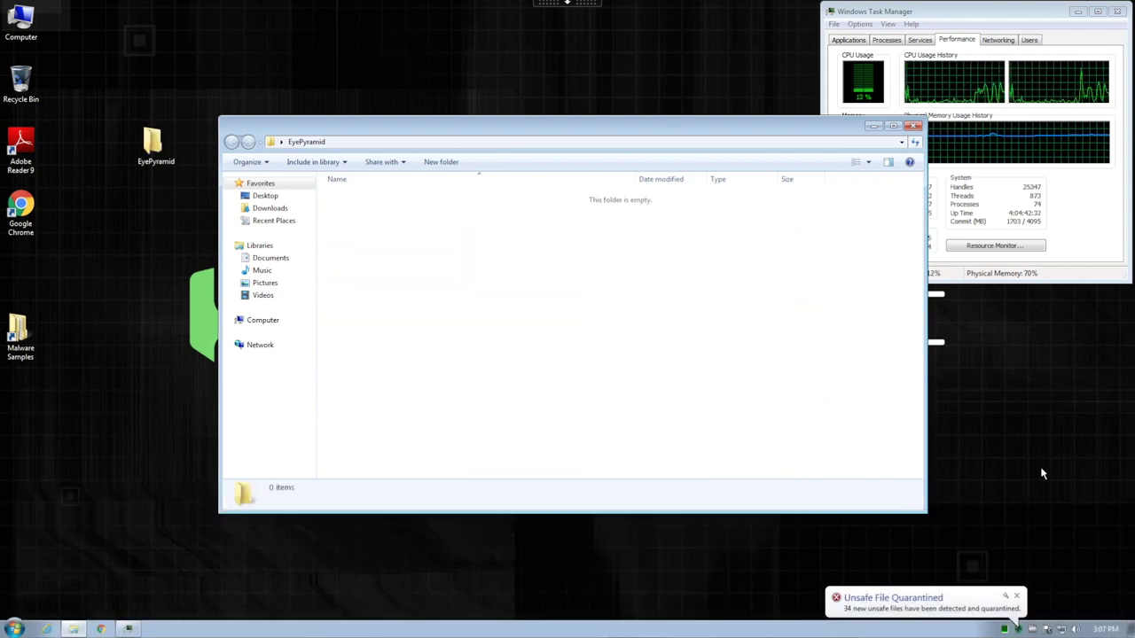
right_click(1018, 629)
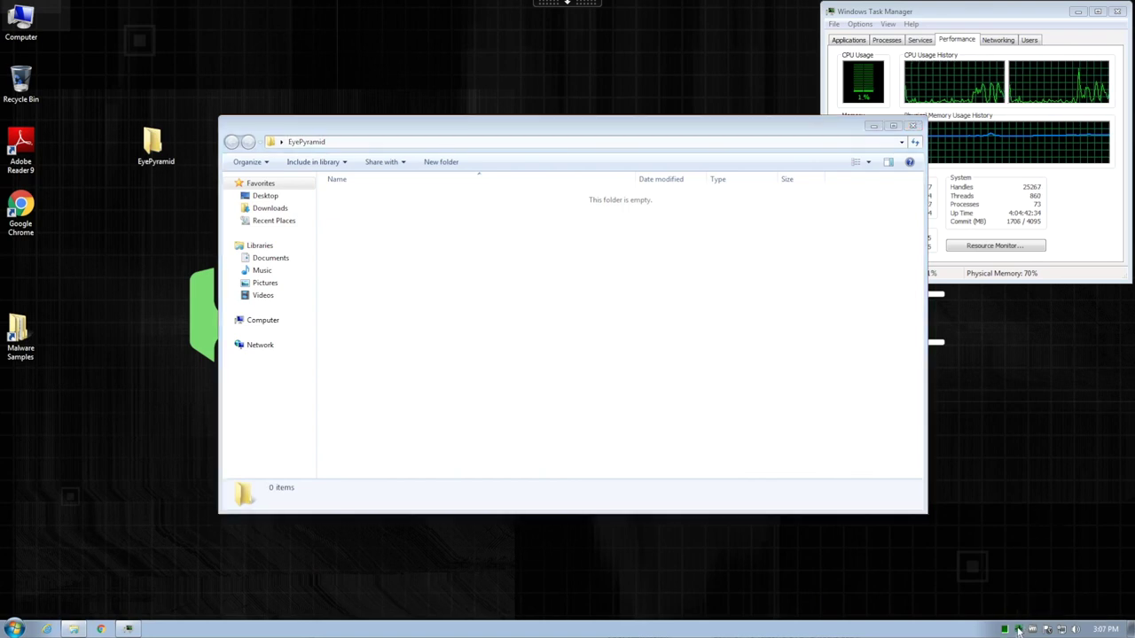
click(997, 589)
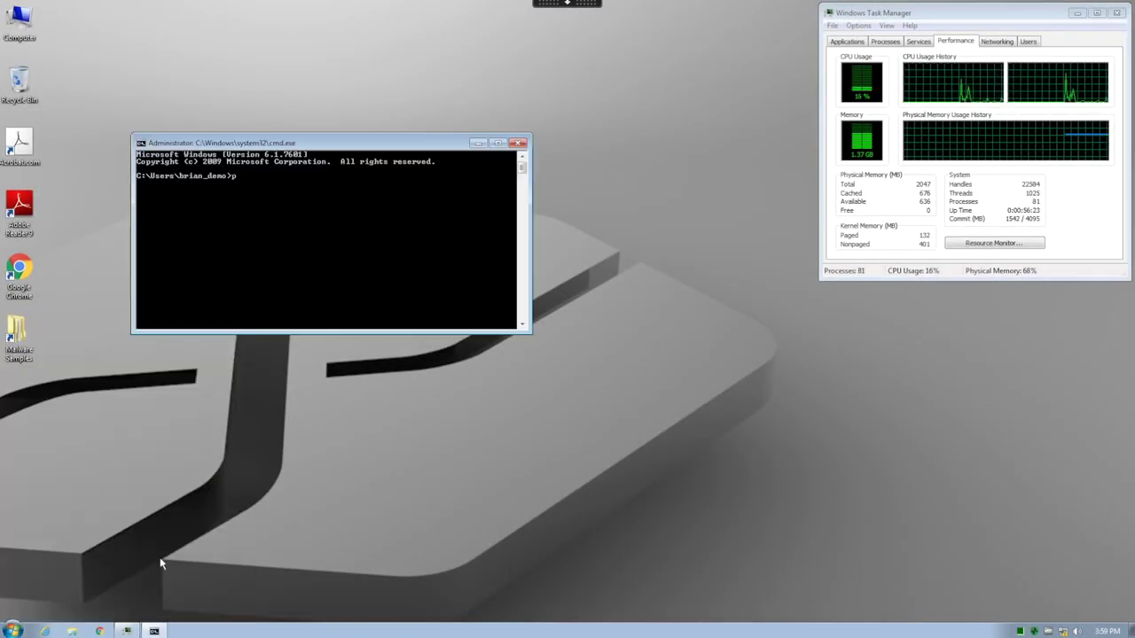
Ping 8.8.8.8, now failing with 100% loss, and change into the Desktop directory
text(ping 8.8.8.8)
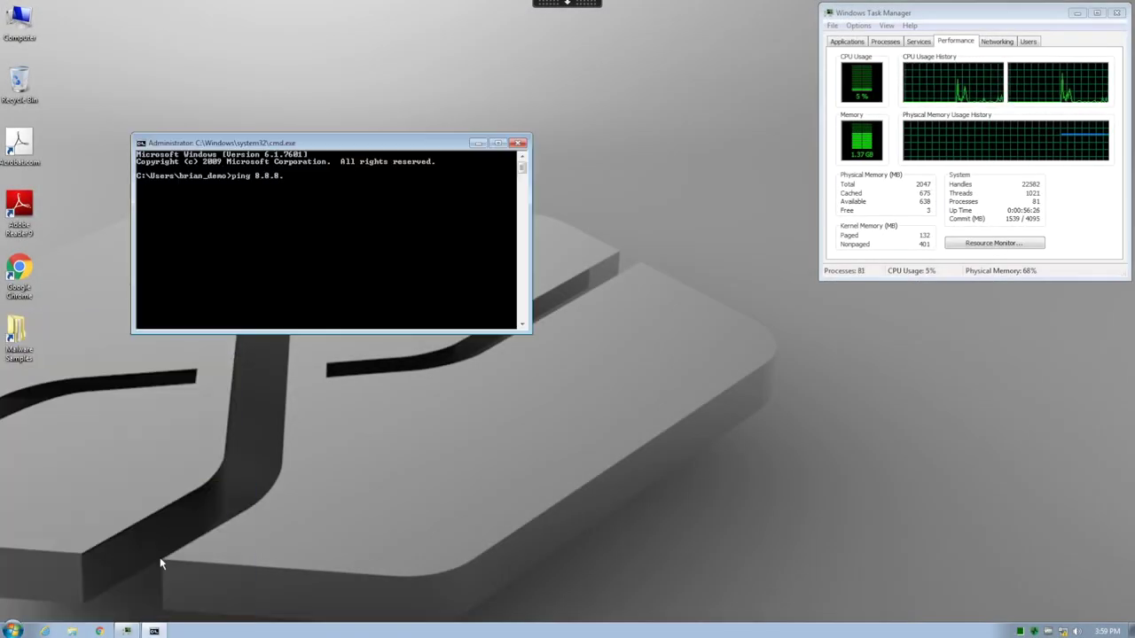
key(Return)
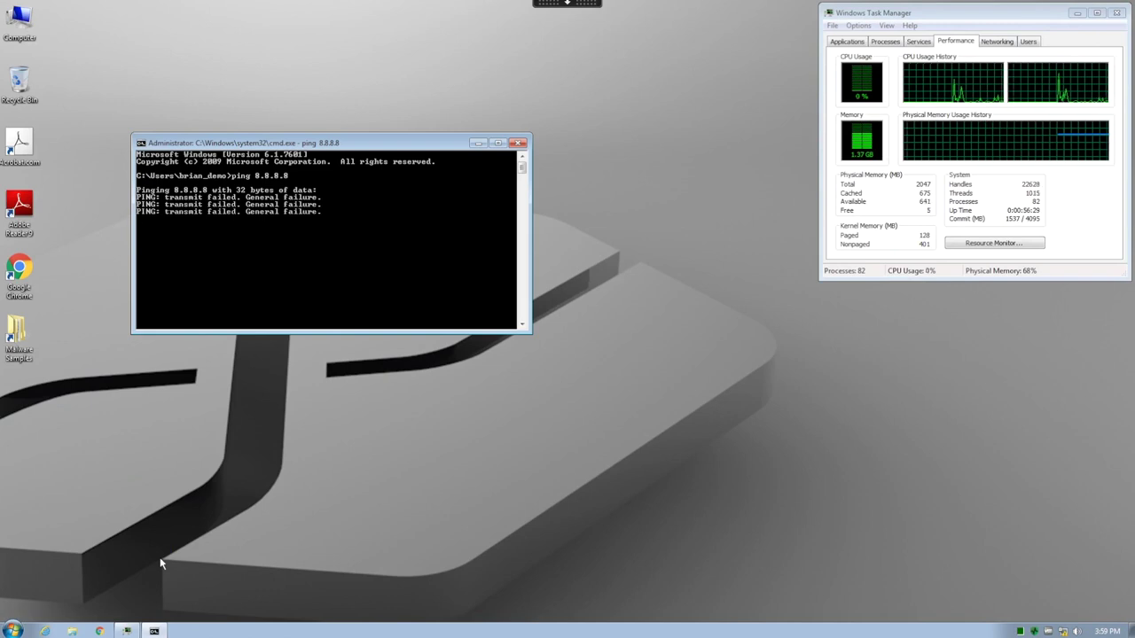
text(cd Desktop)
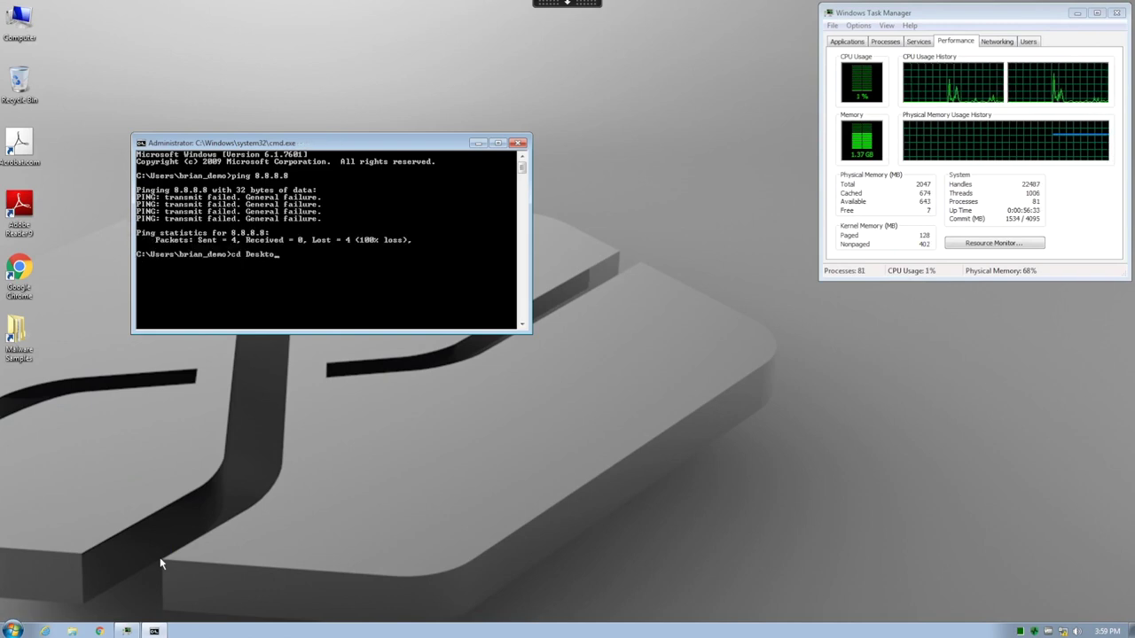
key(Return)
Create and enter a 'test' folder, then begin typing 'for x in (*)'
text(mkdir)
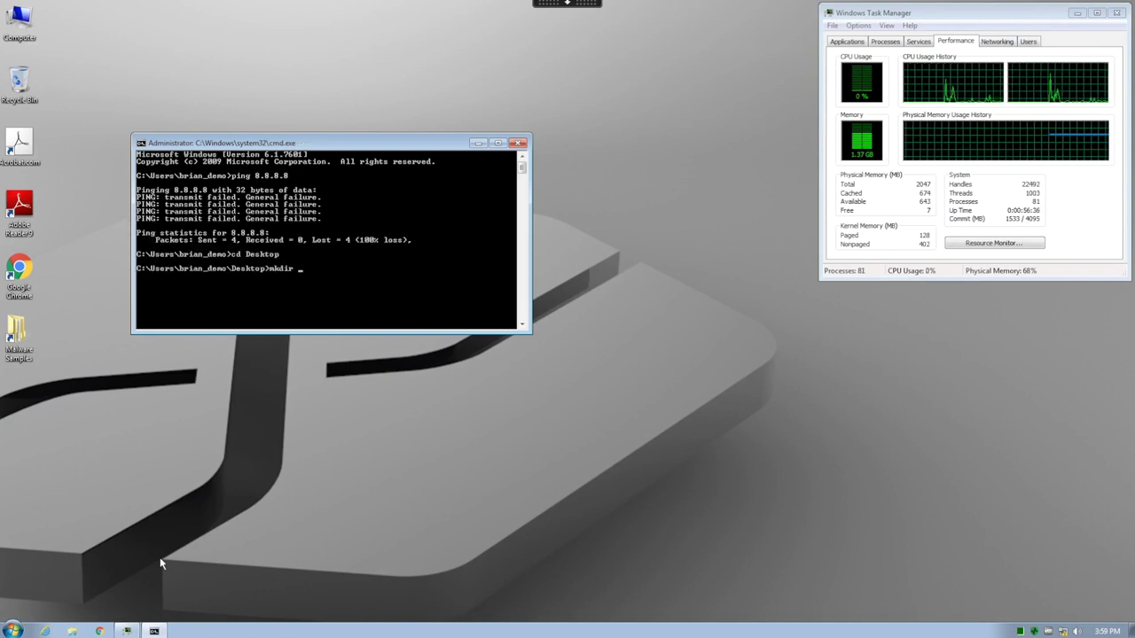
text( test)
key(Return)
text(cd test)
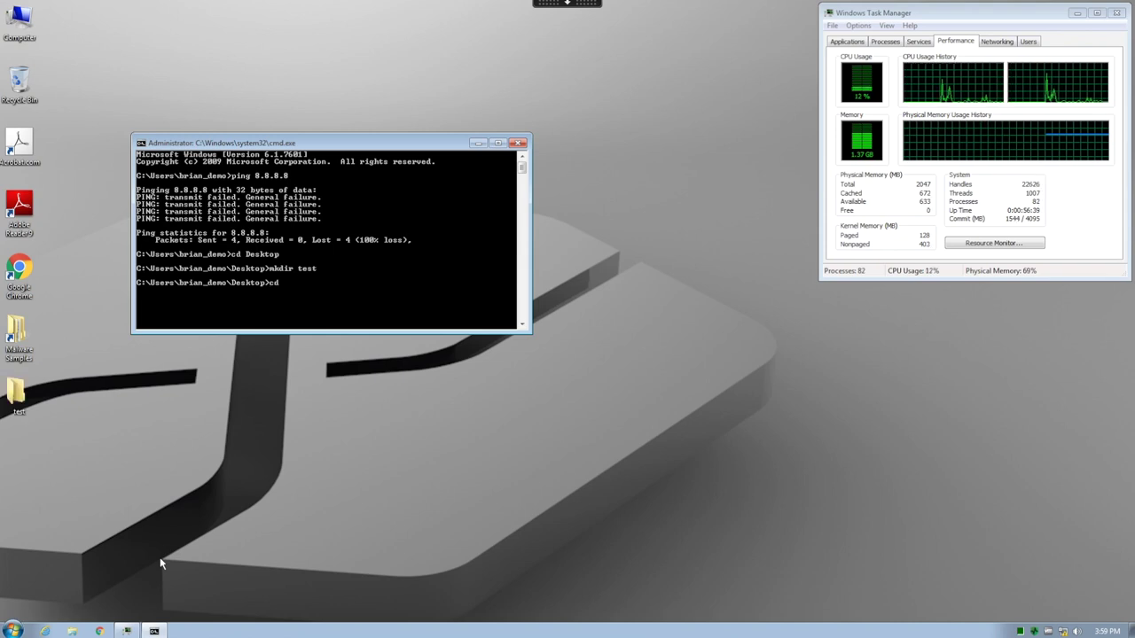
key(Return)
text(for x)
text( i)
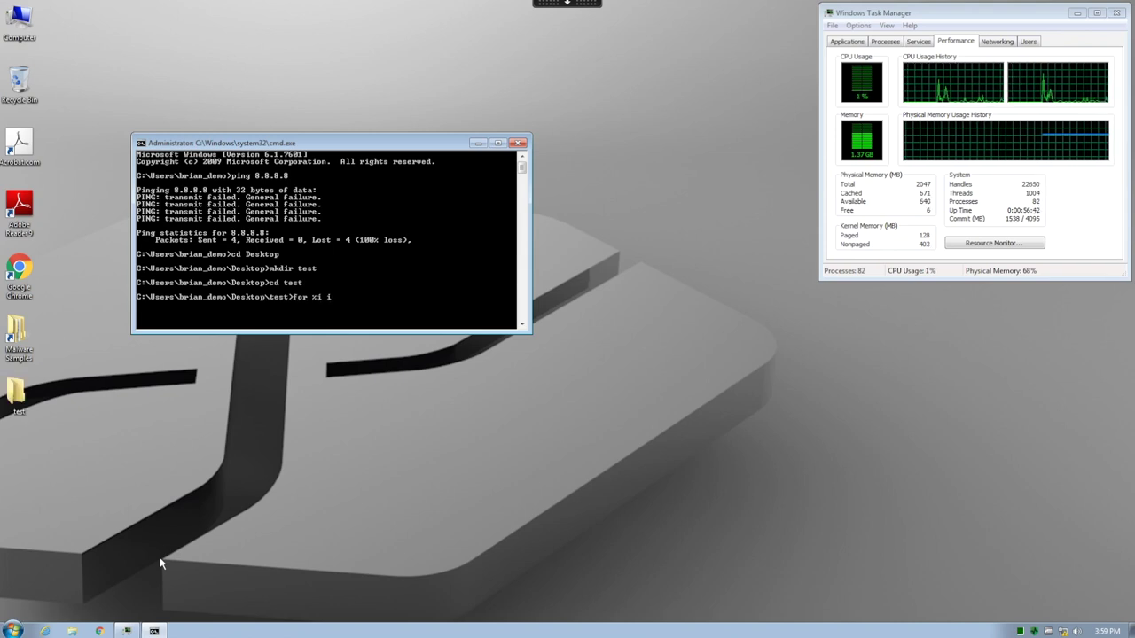
text(n (*) do start %i)
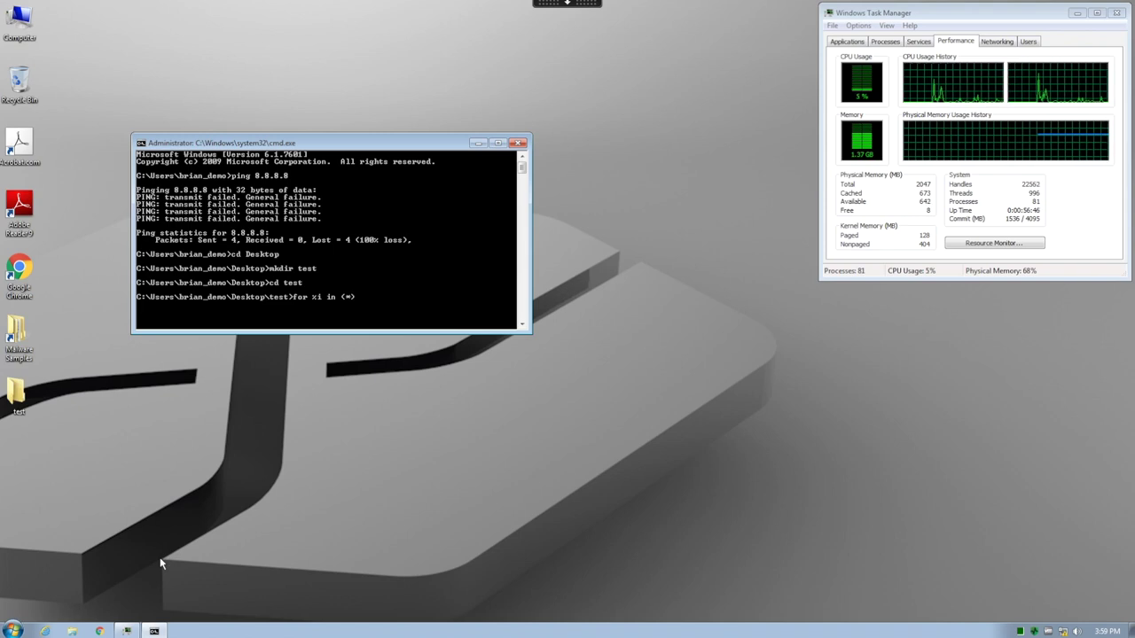
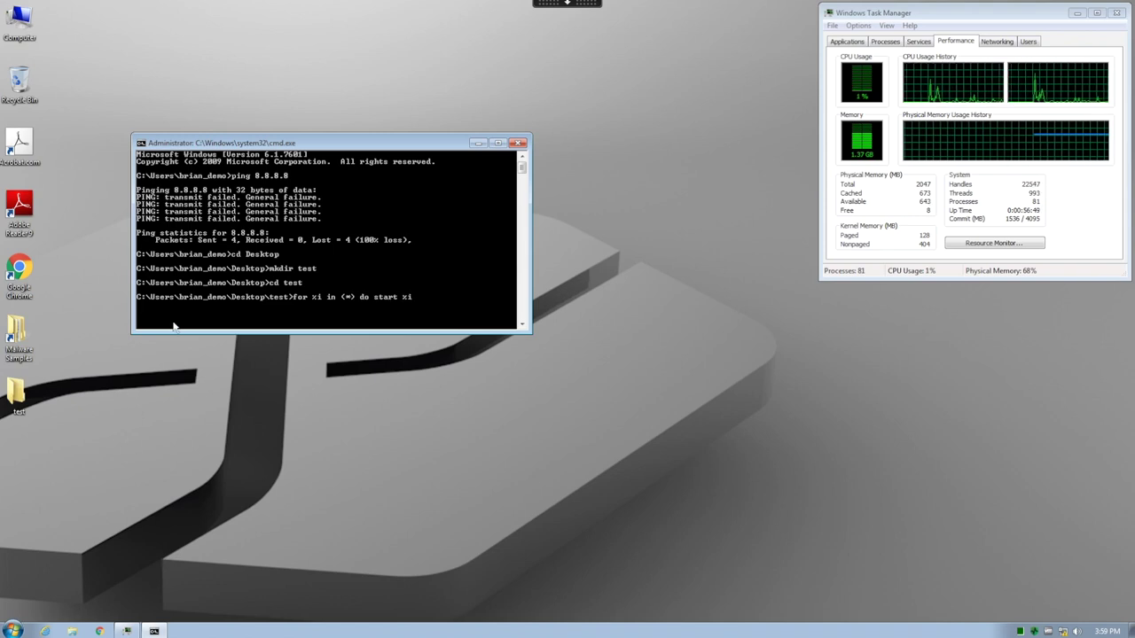
Move the console to the top-left and open the empty desktop 'test' folder beside it
drag(266, 143, 177, 27)
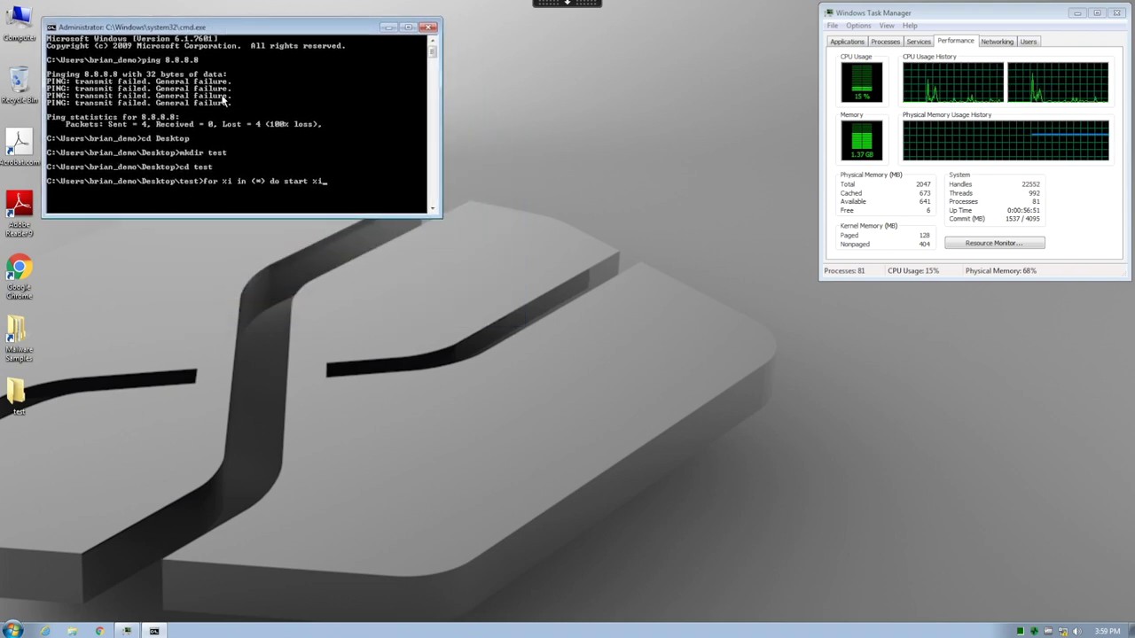
double_click(34, 396)
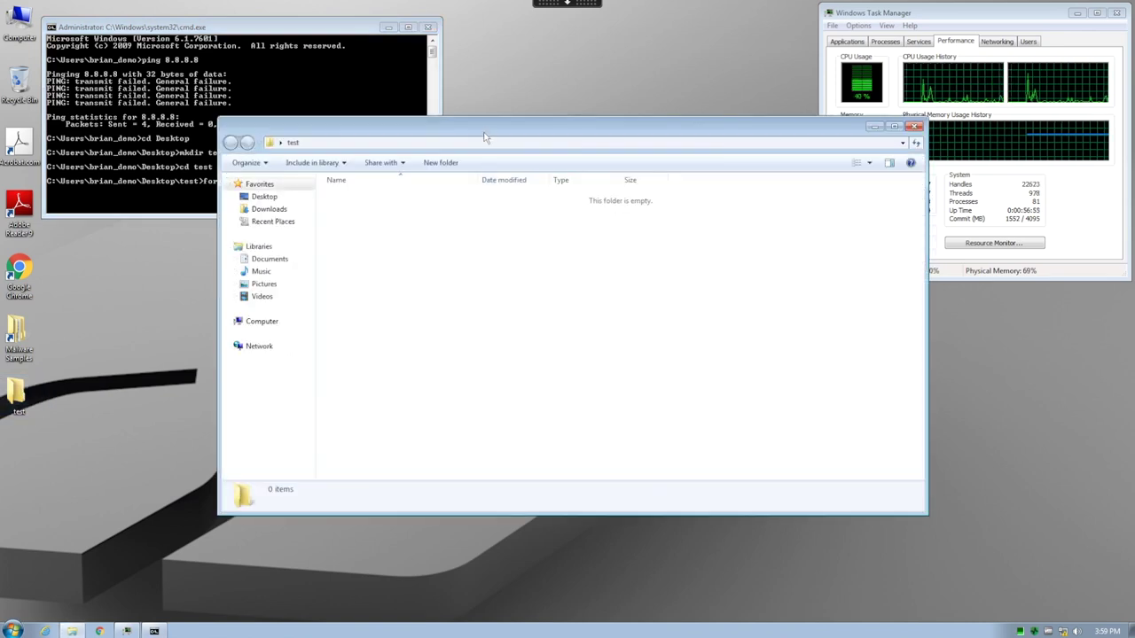
drag(509, 133, 655, 199)
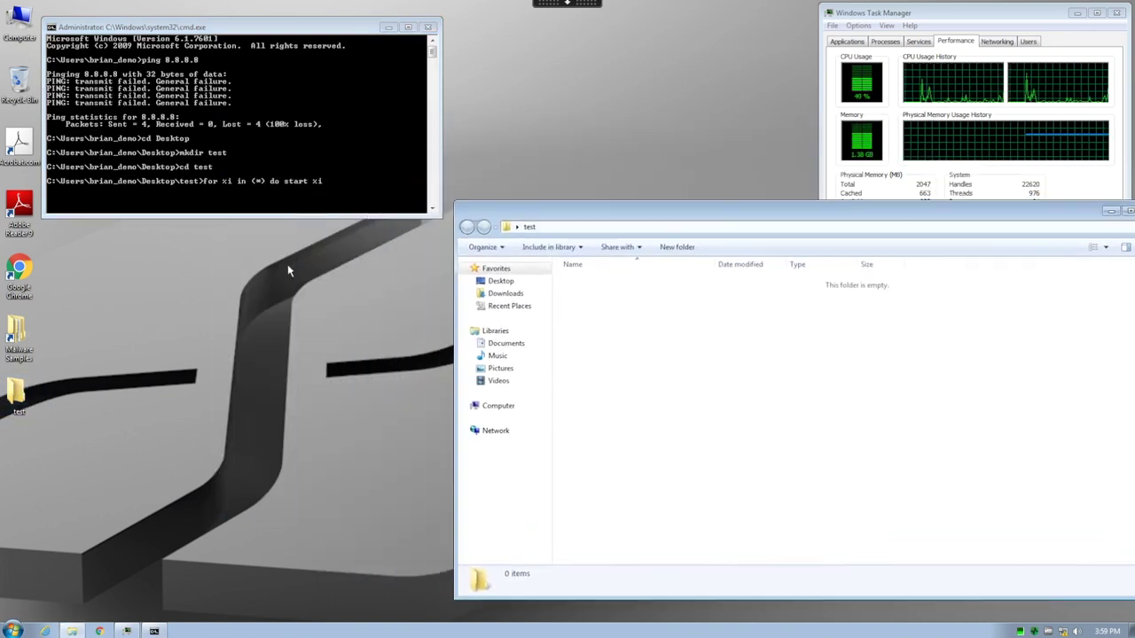
Open the EyePyramid sample folder inside the Malware Samples share
double_click(18, 337)
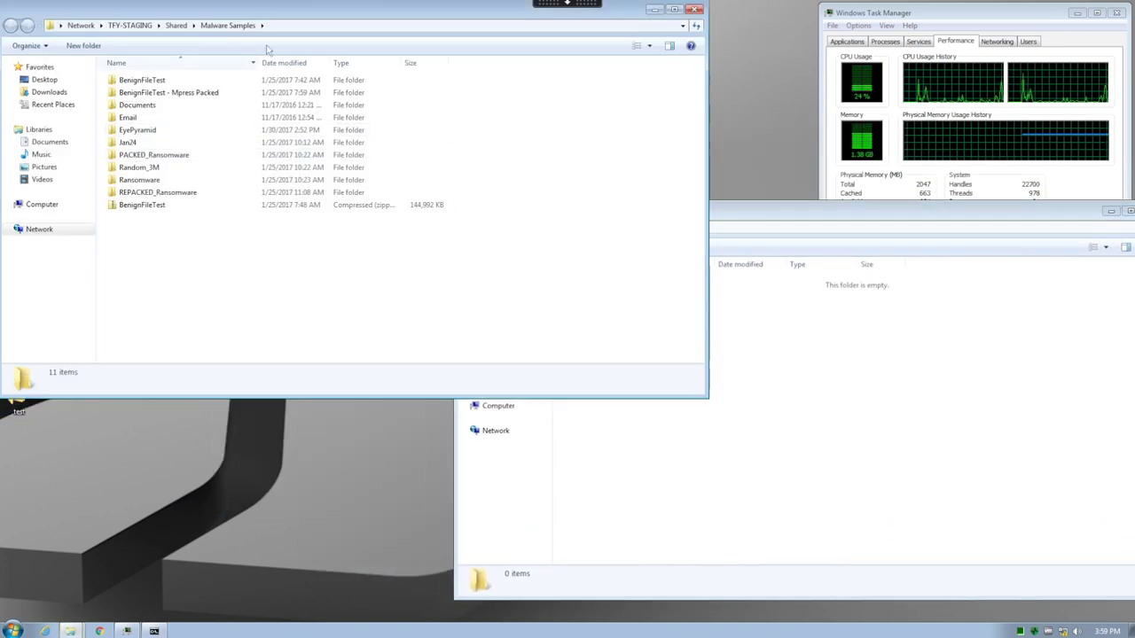
drag(267, 49, 575, 182)
click(320, 271)
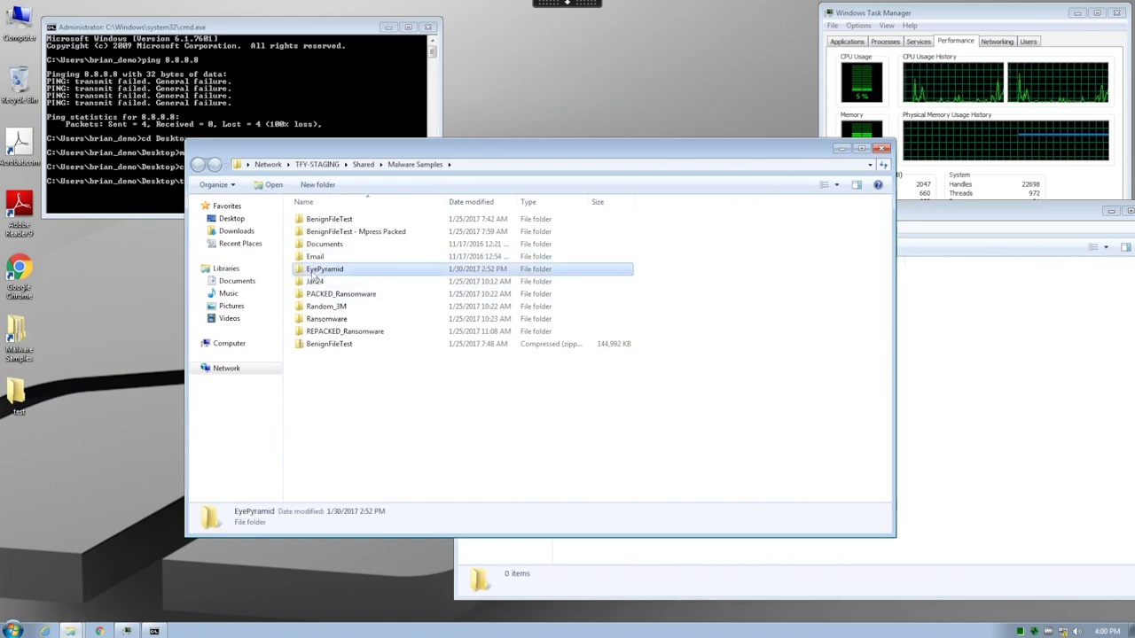
double_click(319, 271)
Copy all 66 EyePyramid files into the desktop test folder and close the EyePyramid window
key(ctrl+a)
drag(355, 232, 928, 374)
click(882, 148)
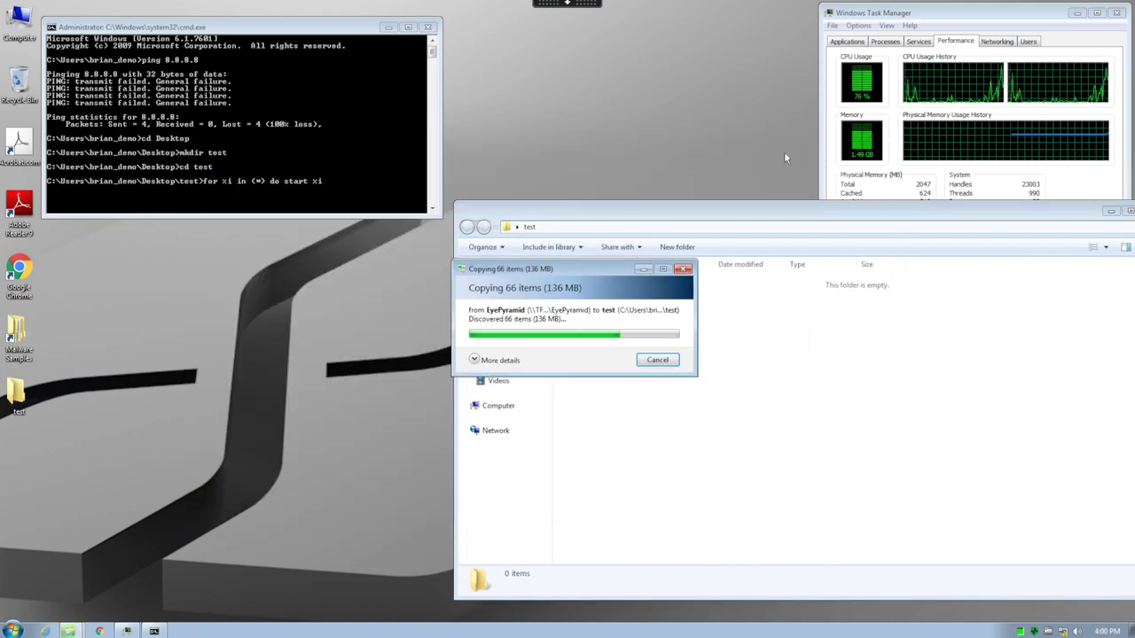
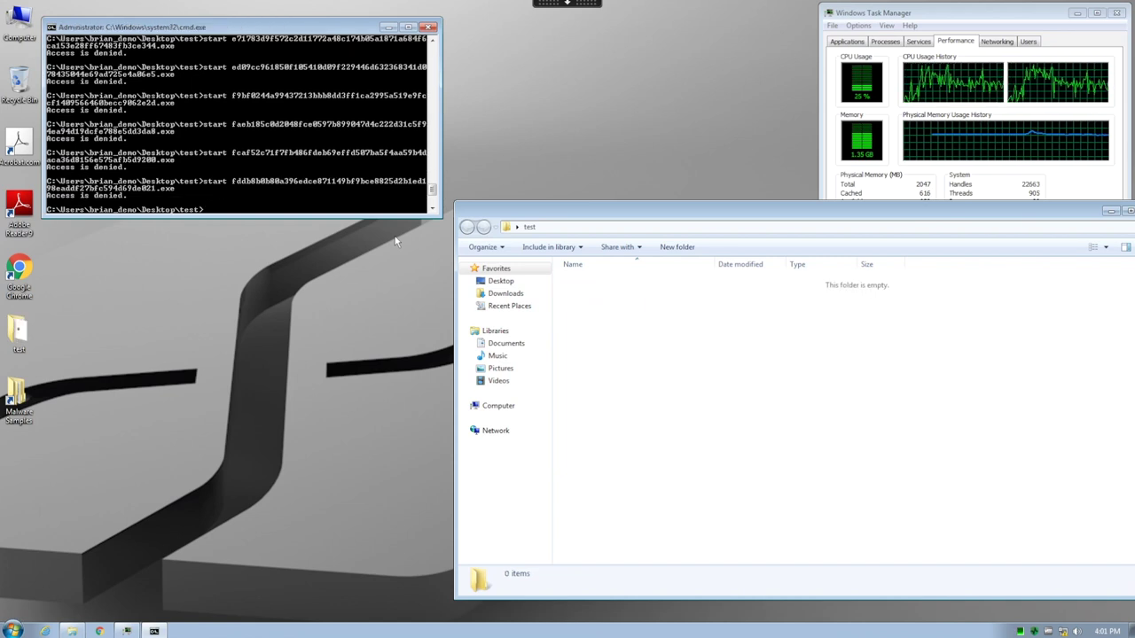
Open Cylance Protect's About dialog from its tray icon, showing version 1.2.1320.56
right_click(1020, 631)
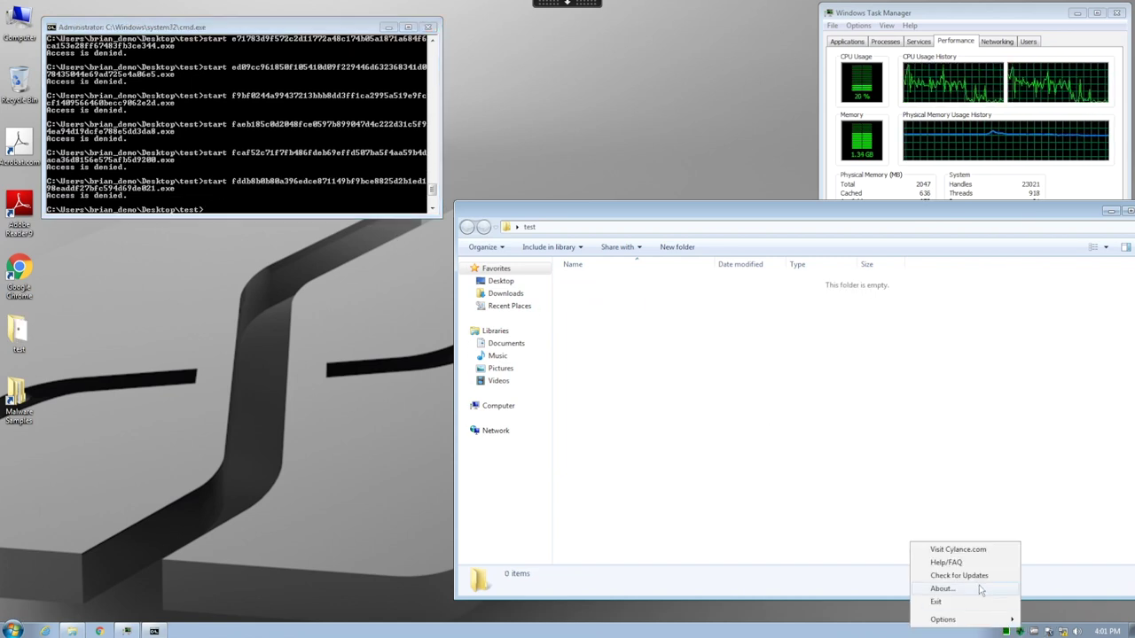
click(942, 588)
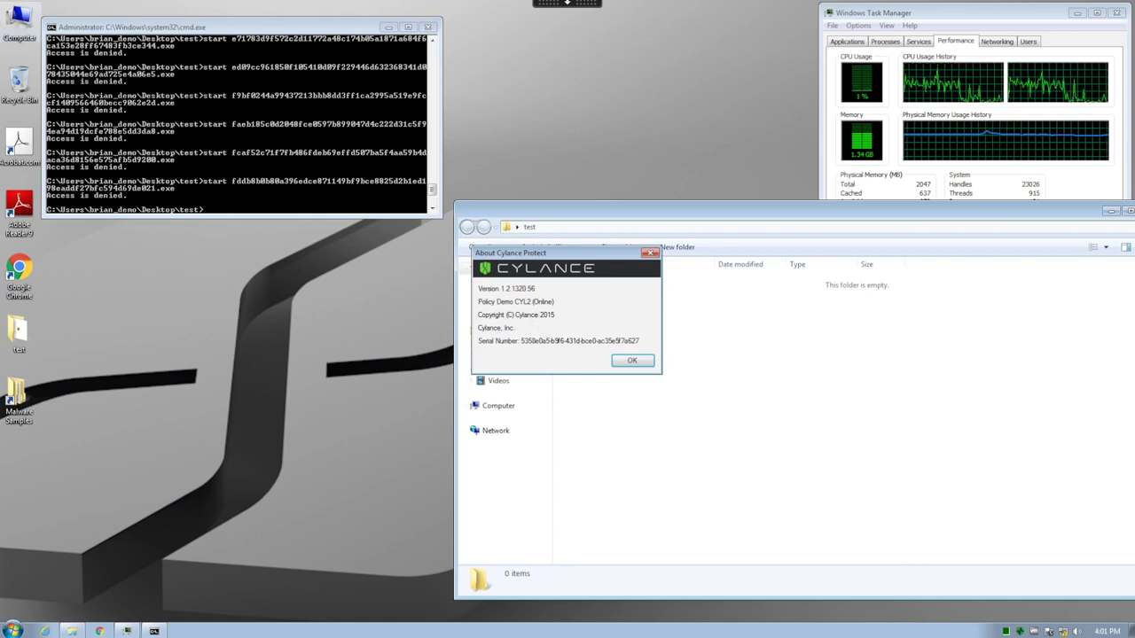
Browse to C:\Program Files\Cylance\Desktop and select Cylance.Host.InfinityModel.dll to show its 10/15/2015 date
double_click(20, 22)
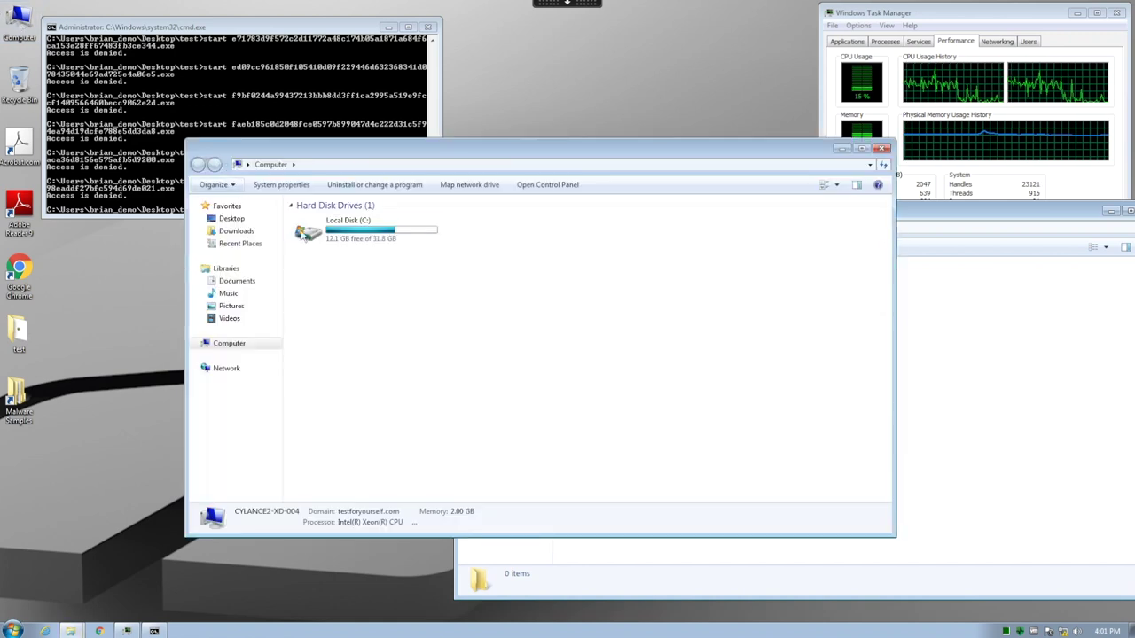
double_click(314, 237)
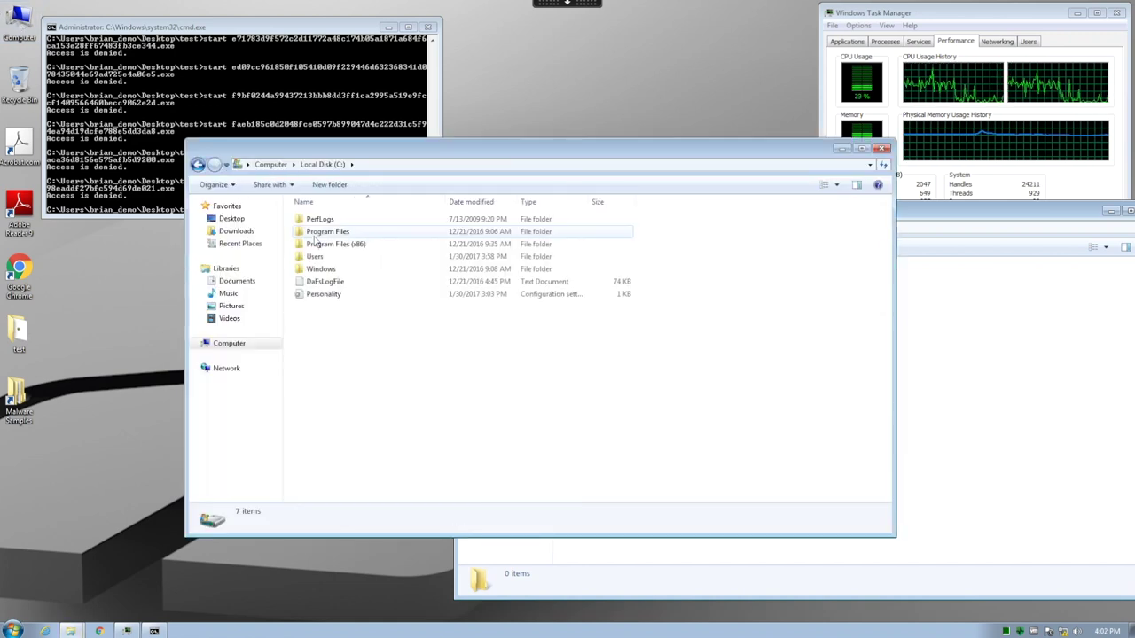
double_click(314, 232)
double_click(315, 244)
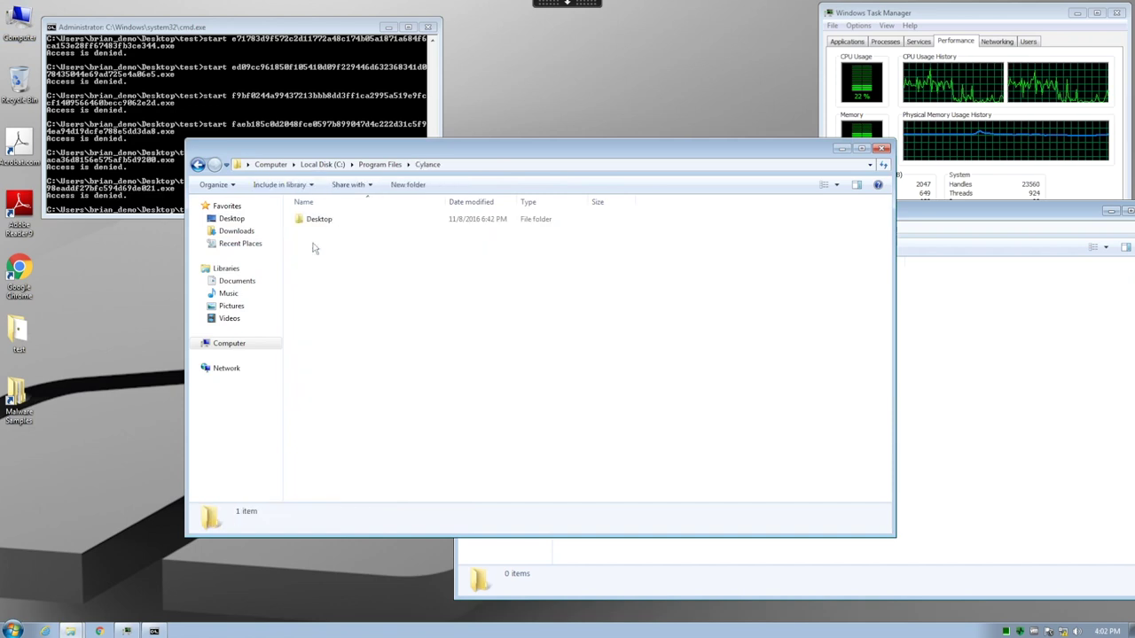
double_click(317, 219)
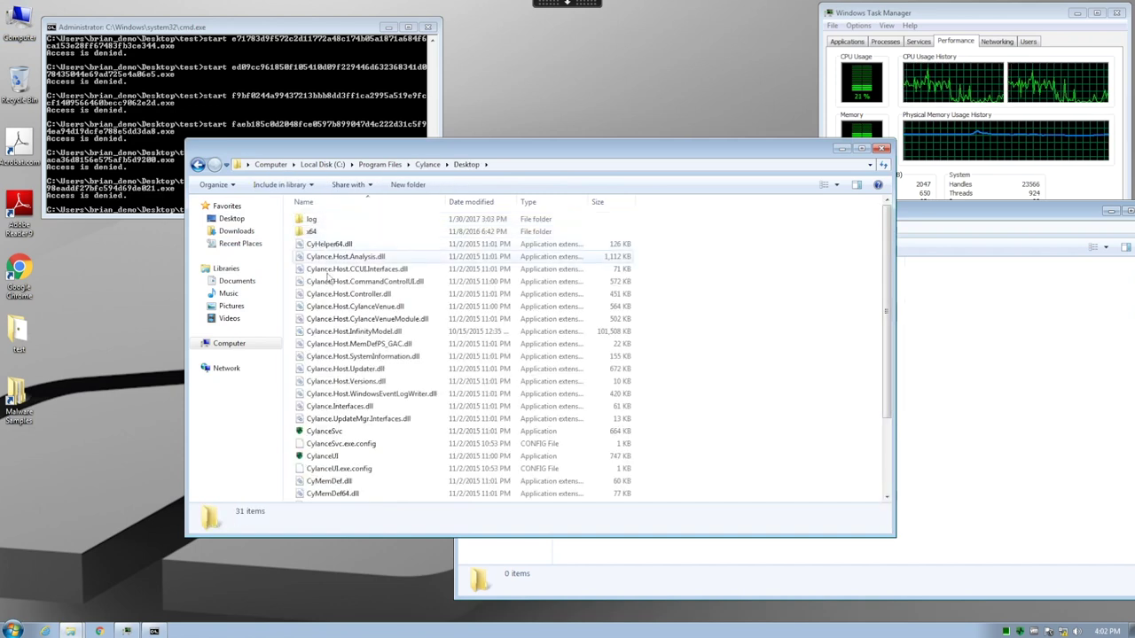
click(373, 331)
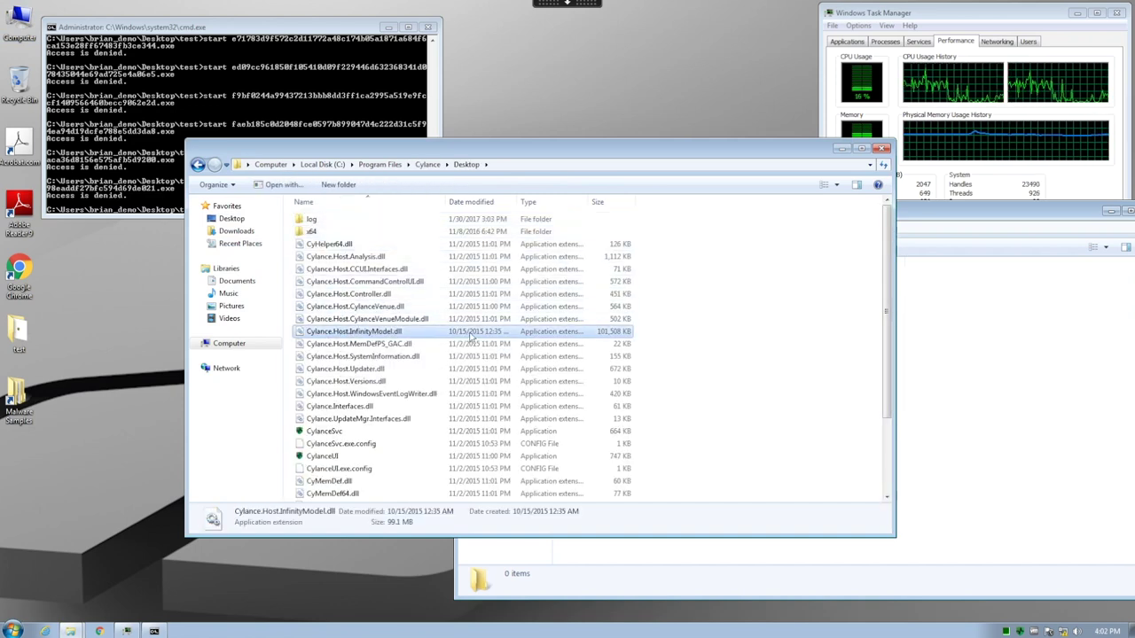